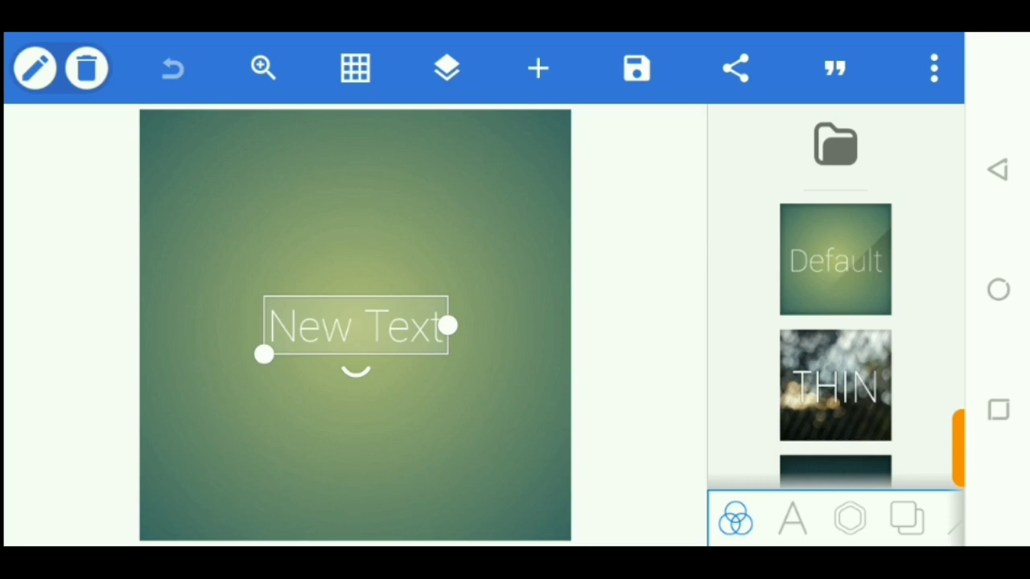
Step: Delete the New Text layer and switch the background fill to solid white
click(86, 69)
click(711, 361)
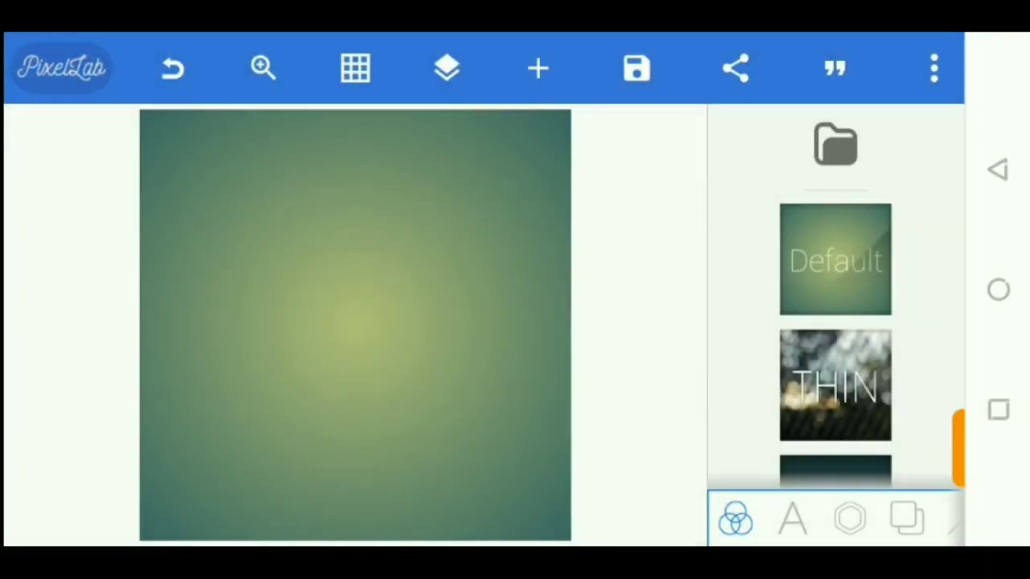
click(906, 519)
click(790, 153)
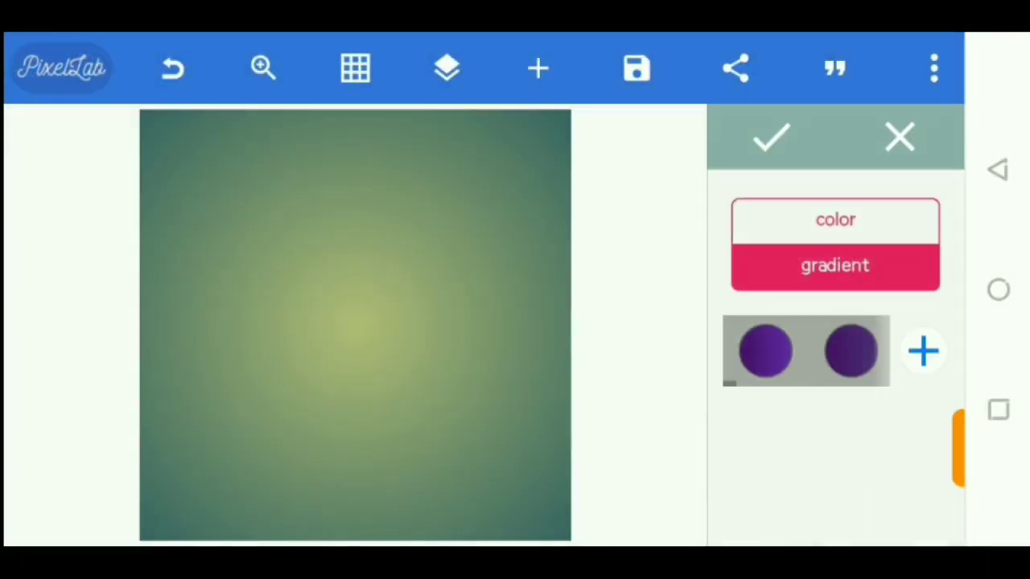
click(857, 222)
scroll(804, 351, right, 15)
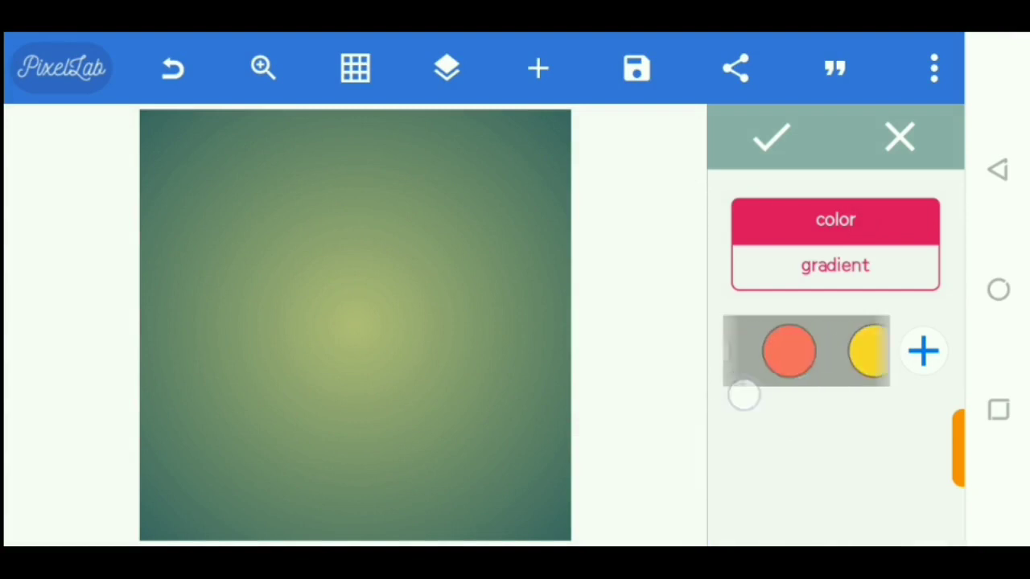
click(820, 350)
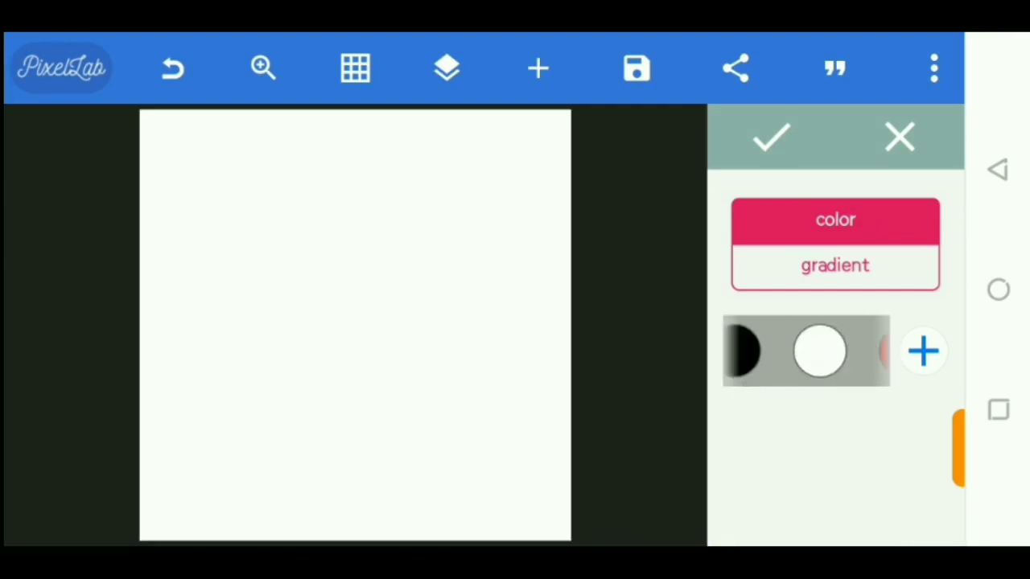
click(771, 137)
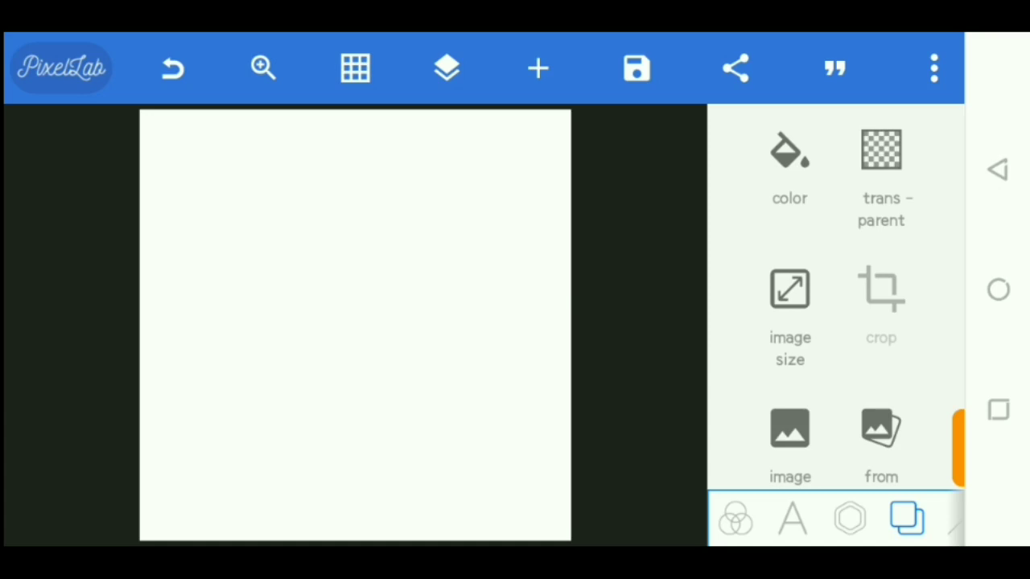
Step: Set the image size to width 2480 and height 3508 pixels and apply it
click(789, 291)
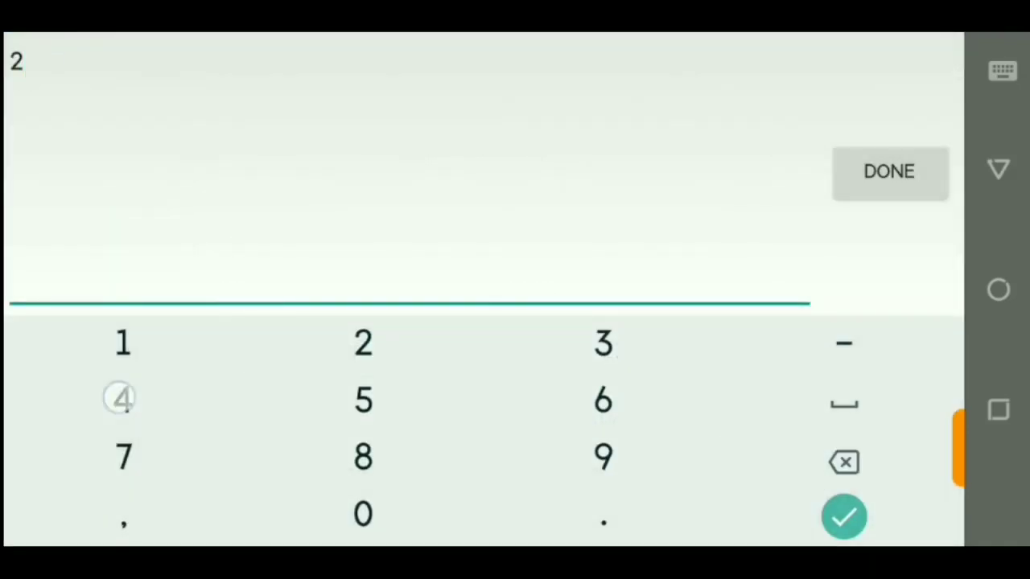
text(480)
click(905, 183)
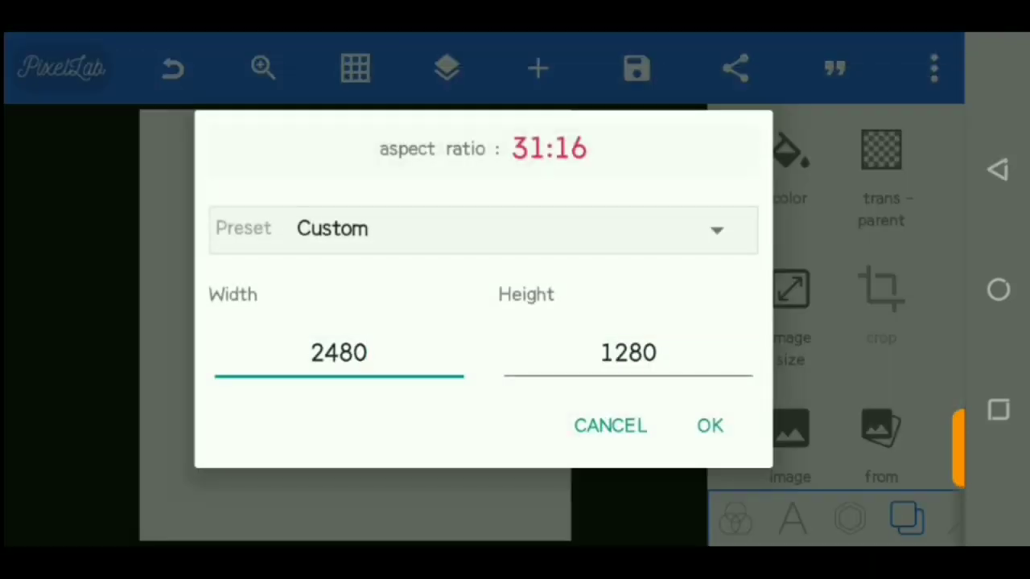
click(625, 354)
key(BackSpace)
key(BackSpace)
key(BackSpace)
key(BackSpace)
text(3508)
click(889, 171)
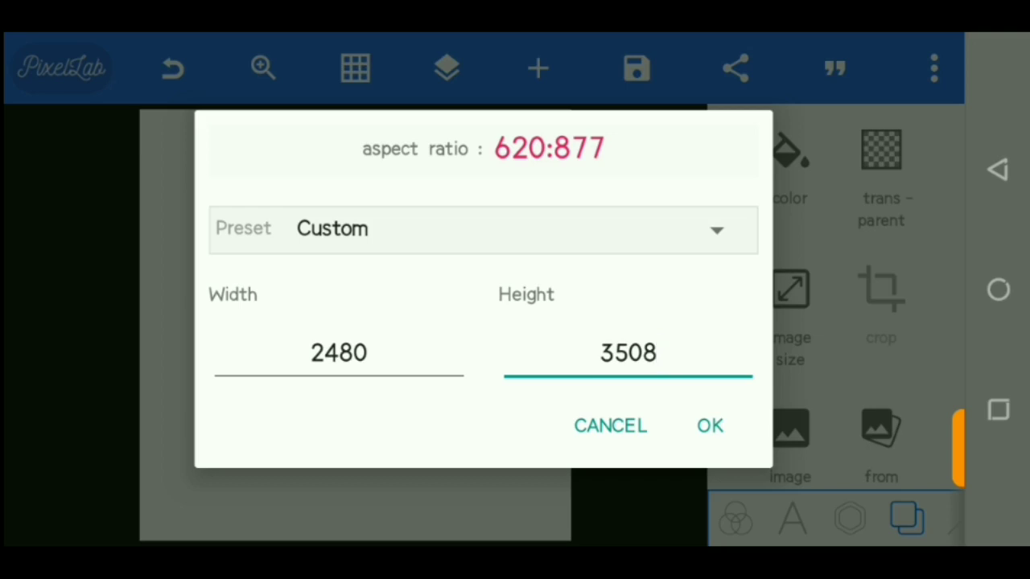
click(710, 426)
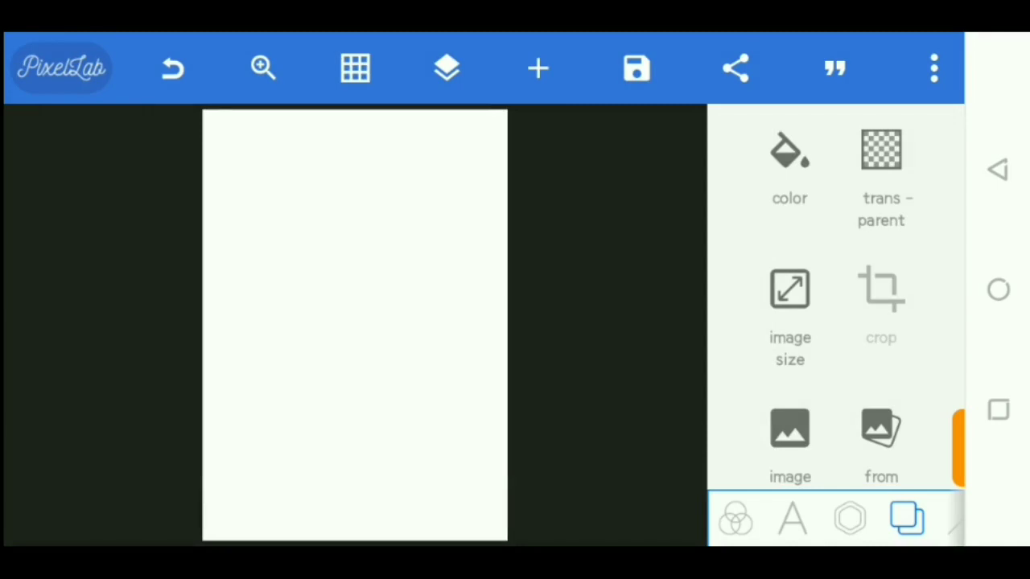
Step: Import the white-background Derul Riviera logo, crop it tightly, and shrink it near the top-left
click(849, 519)
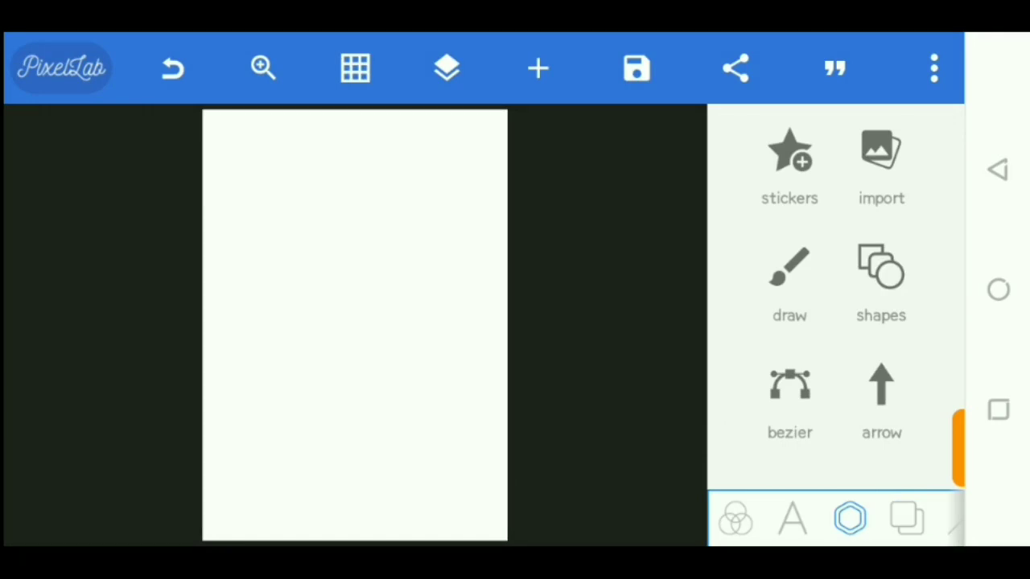
click(880, 161)
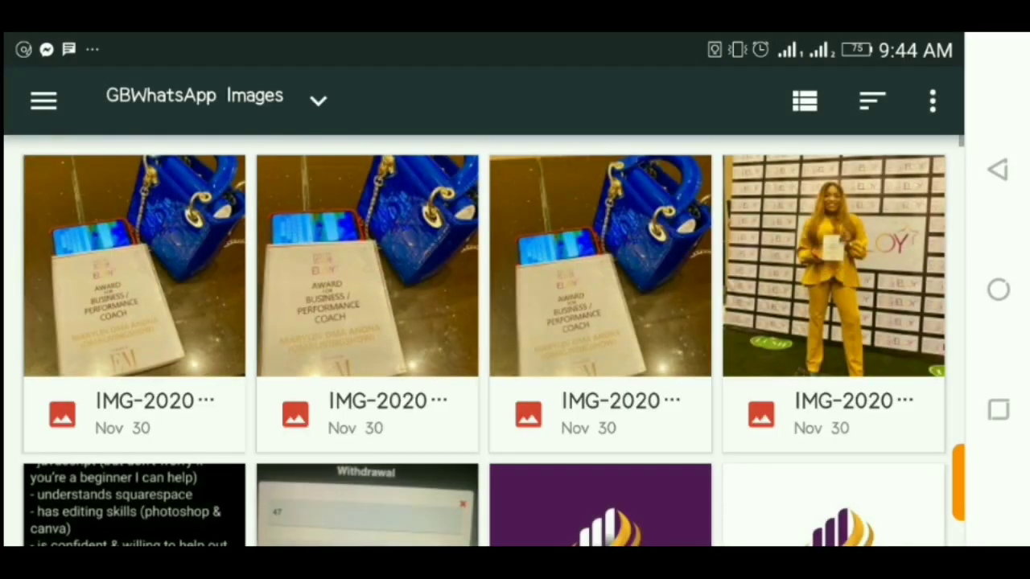
scroll(788, 322, down, 5)
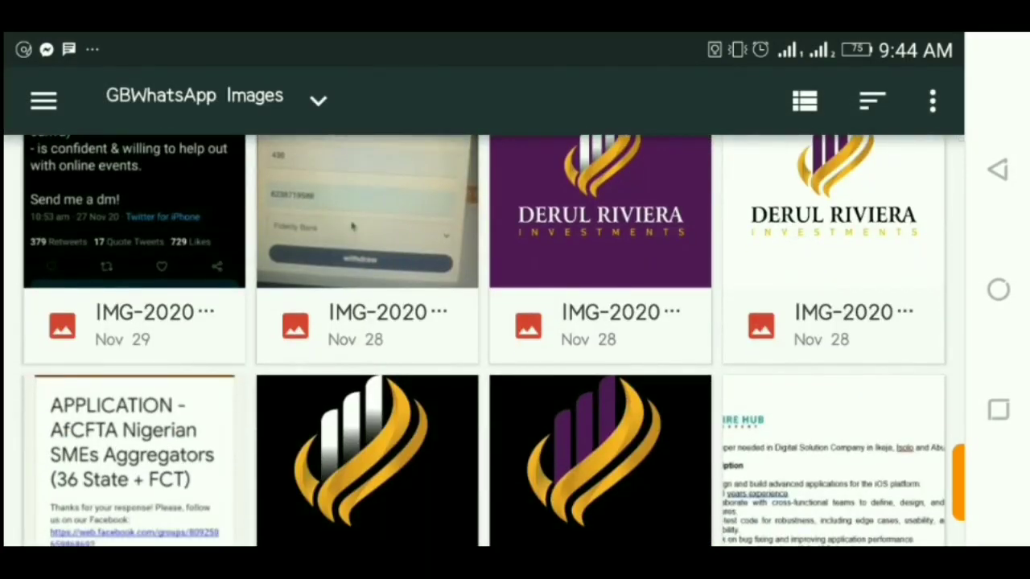
click(834, 226)
drag(651, 464, 625, 427)
drag(237, 147, 302, 185)
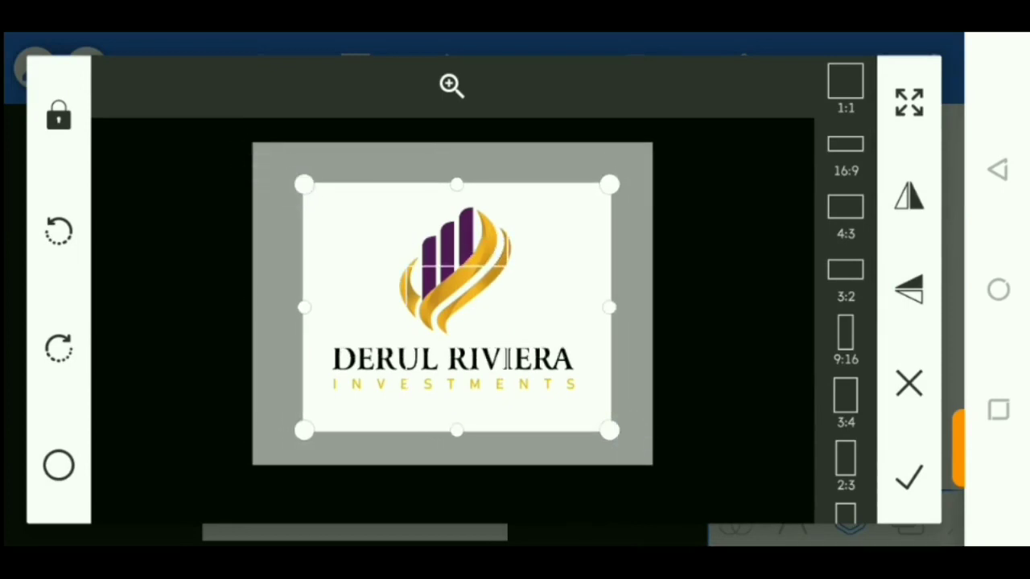
click(908, 478)
drag(505, 370, 404, 301)
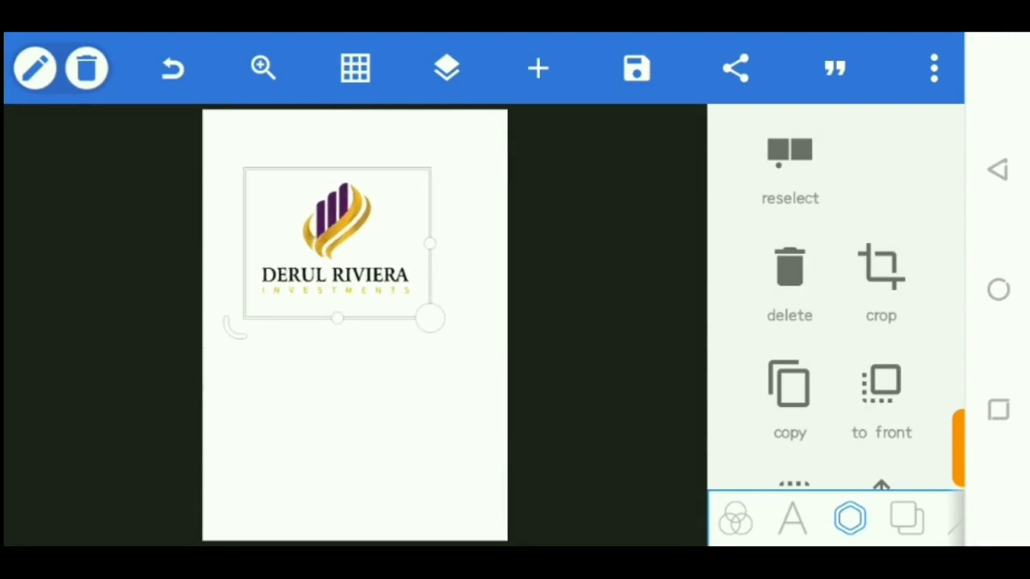
Step: Erase the logo's white background at tolerance 19 and move it toward the top-left
scroll(898, 444, down, 10)
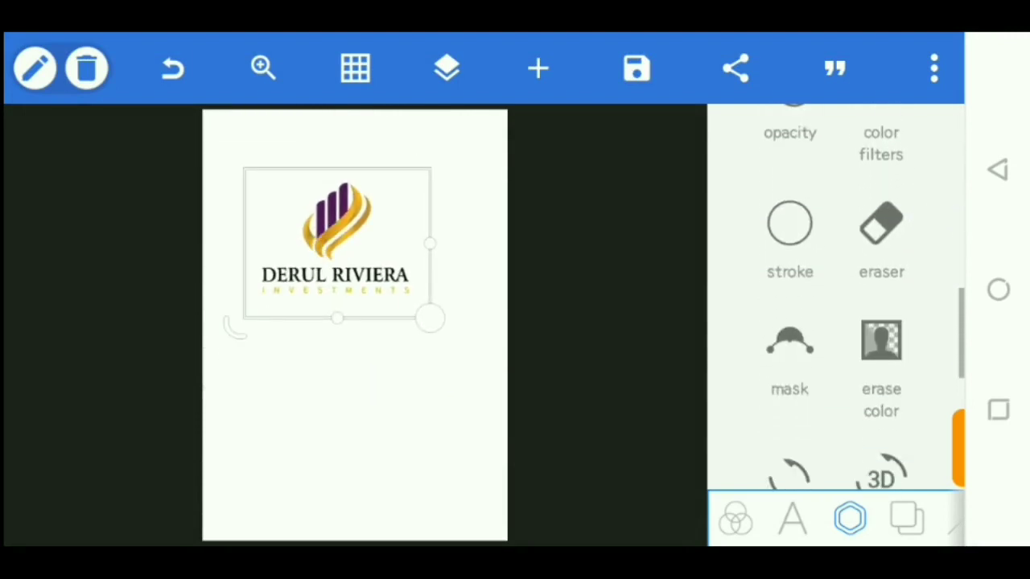
click(881, 340)
click(888, 214)
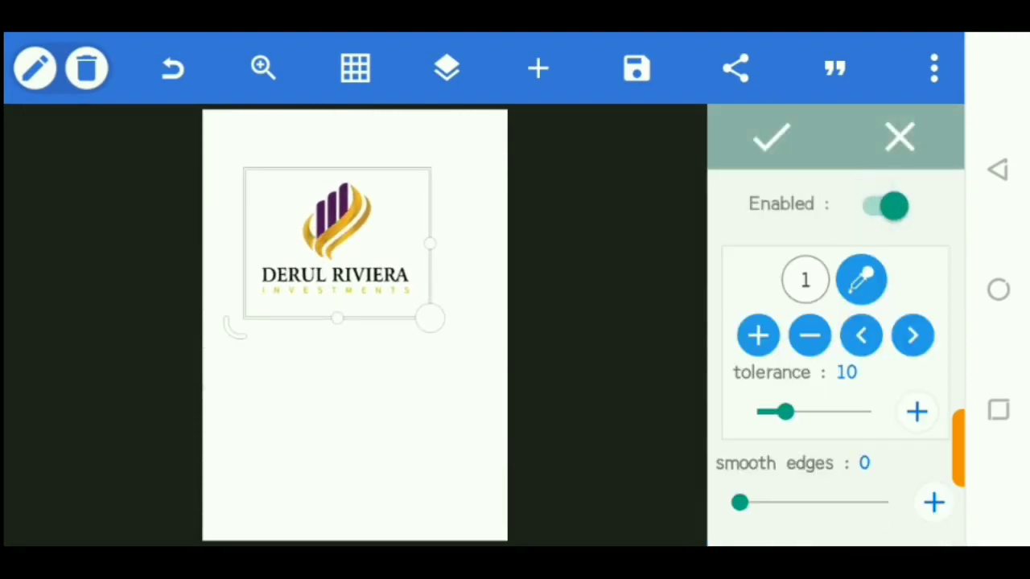
drag(785, 413, 811, 439)
click(774, 138)
drag(302, 254, 267, 218)
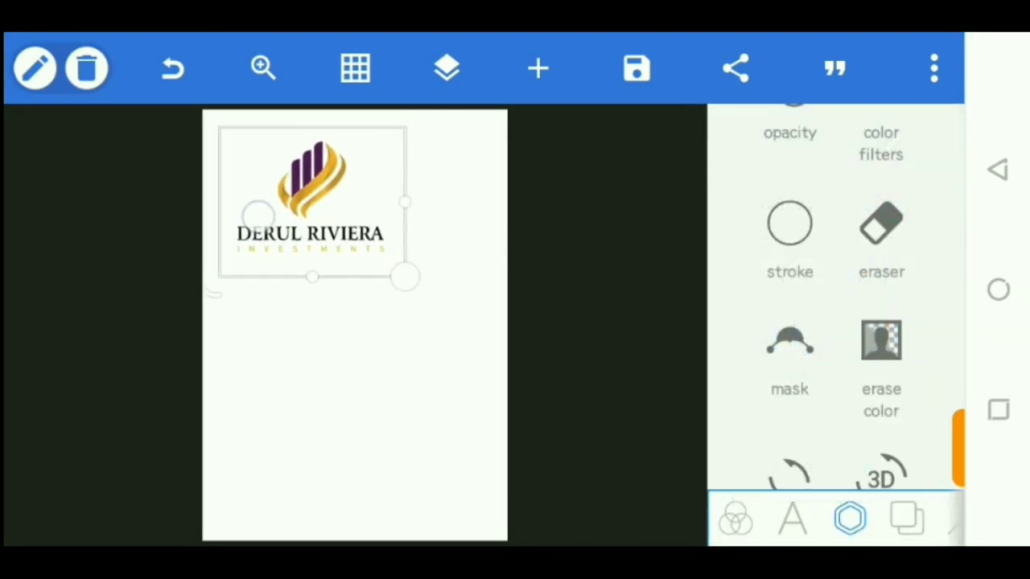
Step: Duplicate the logo, move the copy to the lower right, and shrink the original
click(31, 72)
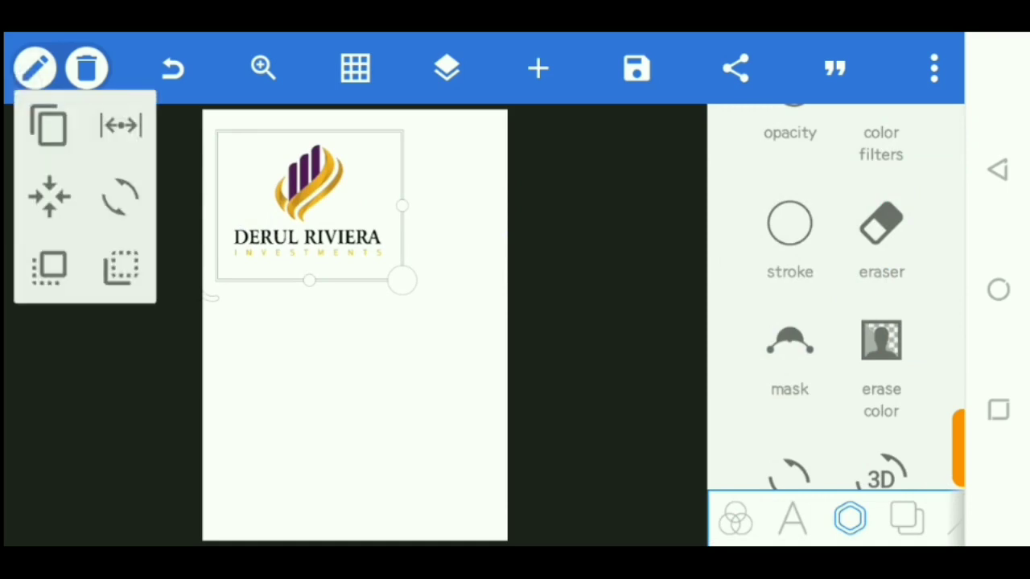
click(42, 130)
drag(302, 185, 416, 416)
click(308, 194)
drag(402, 280, 303, 200)
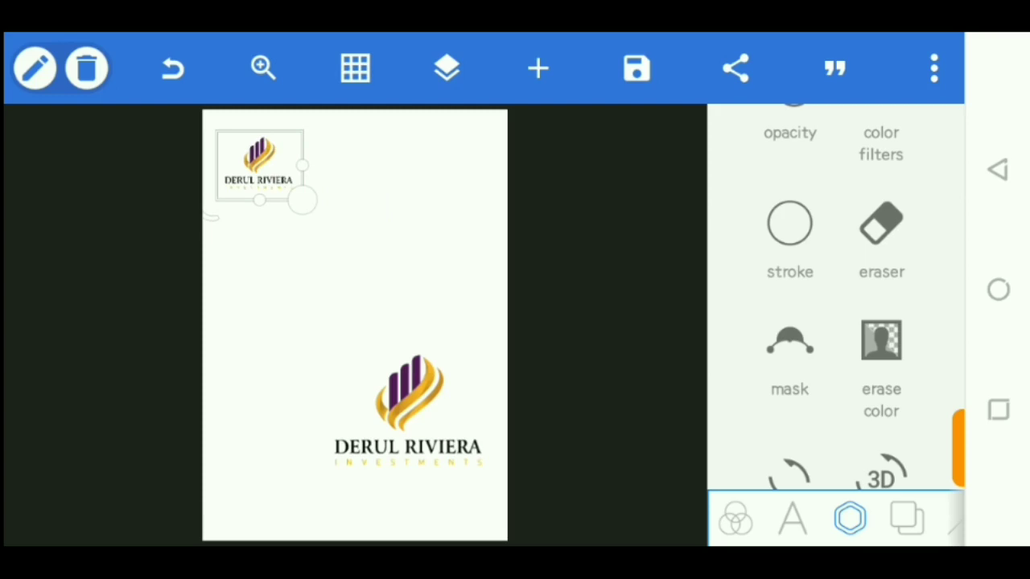
scroll(837, 322, up, 5)
Step: Shrink the small logo and align it to the page's left and top edges
click(880, 179)
click(757, 224)
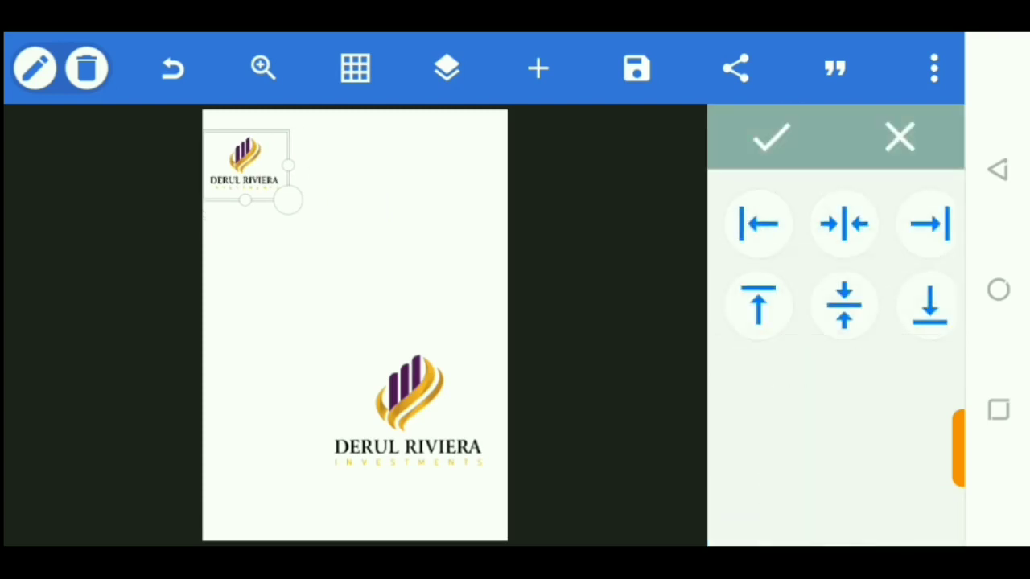
click(758, 304)
mouse_move(287, 179)
mouse_down()
mouse_move(271, 166)
mouse_move(278, 170)
mouse_up()
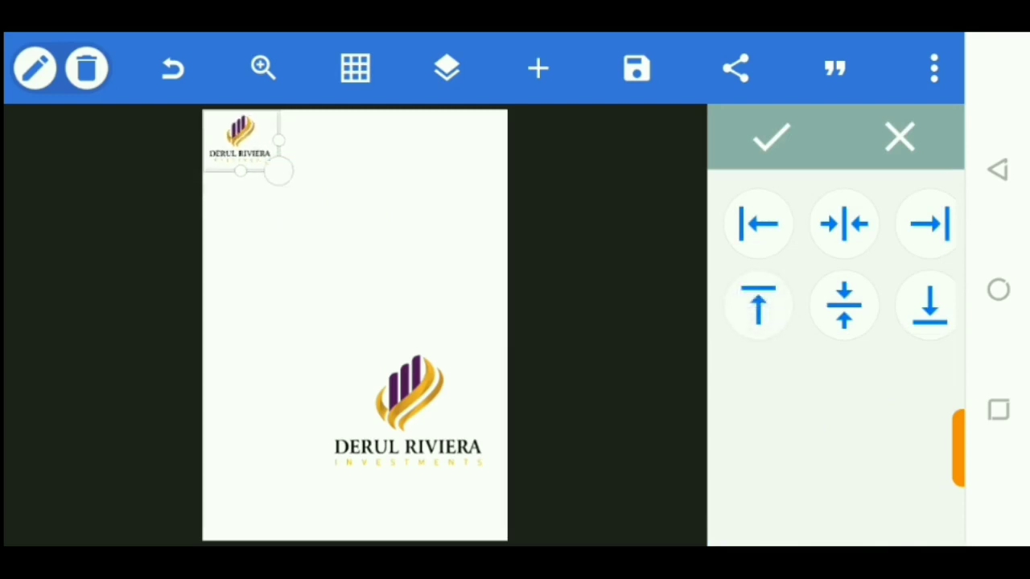
click(758, 223)
click(758, 304)
click(771, 138)
click(354, 257)
Step: Enlarge the large logo and push it partly off the bottom-right corner
click(408, 402)
drag(409, 402, 322, 348)
drag(416, 436, 480, 484)
mouse_move(274, 354)
mouse_down()
mouse_move(335, 428)
mouse_move(262, 354)
mouse_up()
drag(471, 485, 443, 464)
mouse_move(255, 336)
mouse_down()
mouse_move(385, 467)
mouse_move(382, 487)
mouse_up()
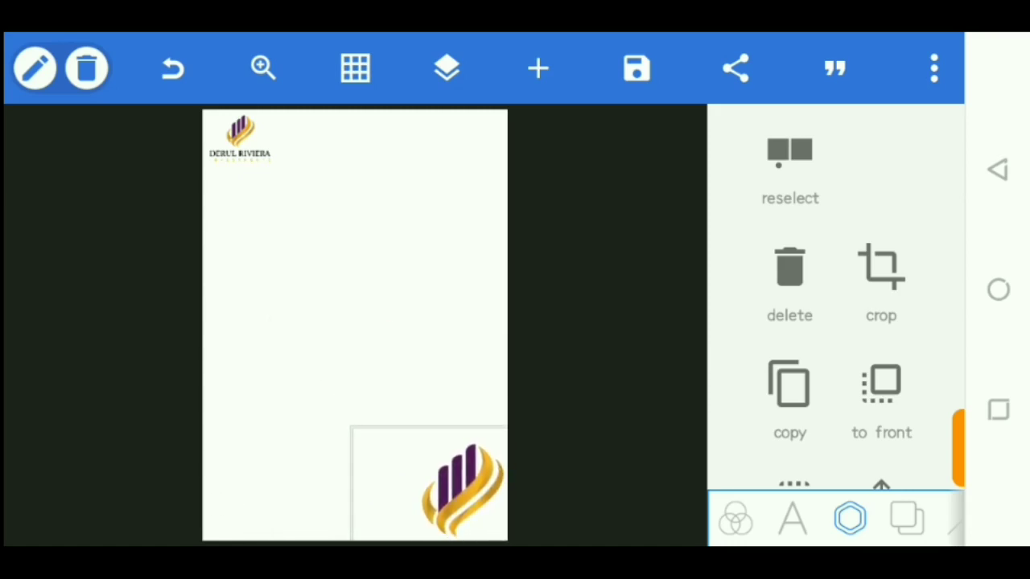
Step: Fade the bottom-right logo to about 20% opacity, with Affect shadow enabled
drag(882, 457, 882, 217)
mouse_move(951, 262)
mouse_down()
mouse_move(952, 219)
mouse_move(909, 308)
mouse_up()
click(789, 459)
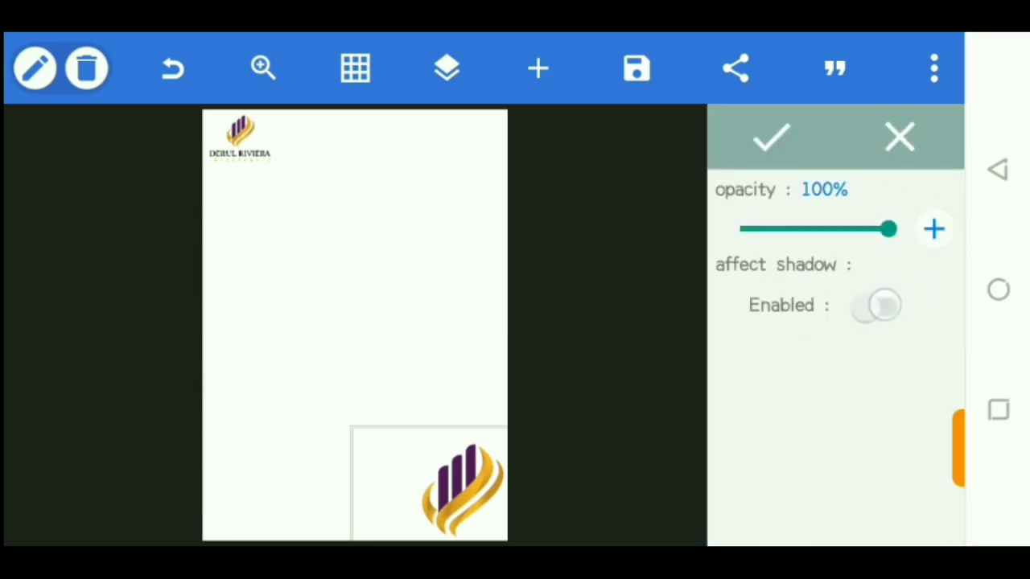
click(882, 304)
drag(888, 229, 837, 229)
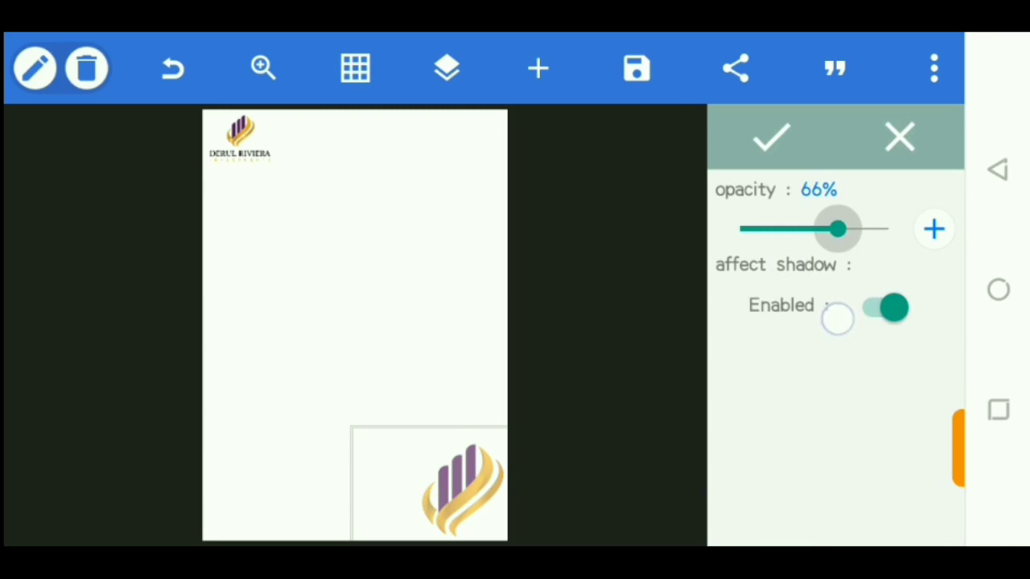
drag(837, 317, 764, 427)
click(934, 230)
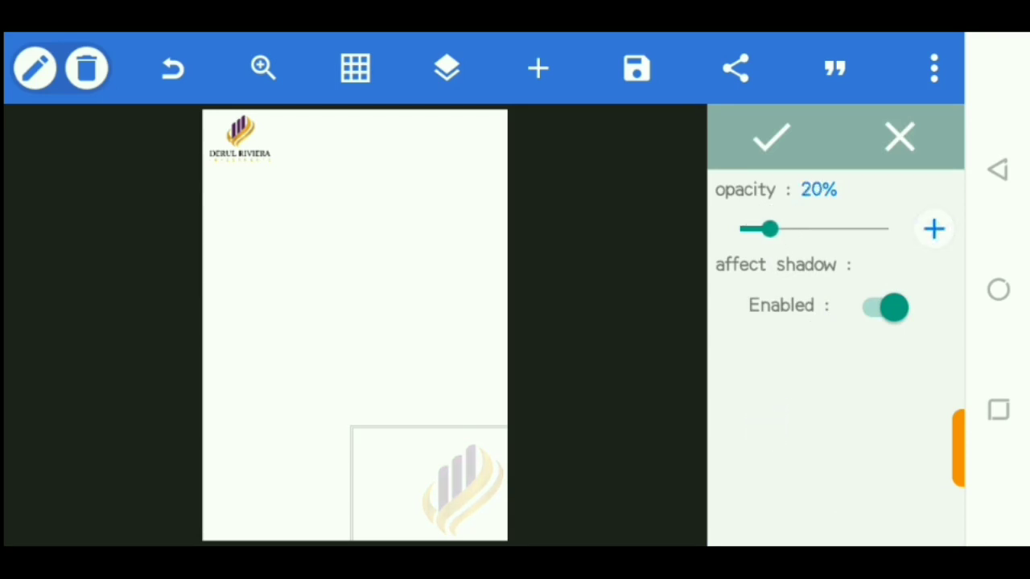
click(770, 136)
click(275, 339)
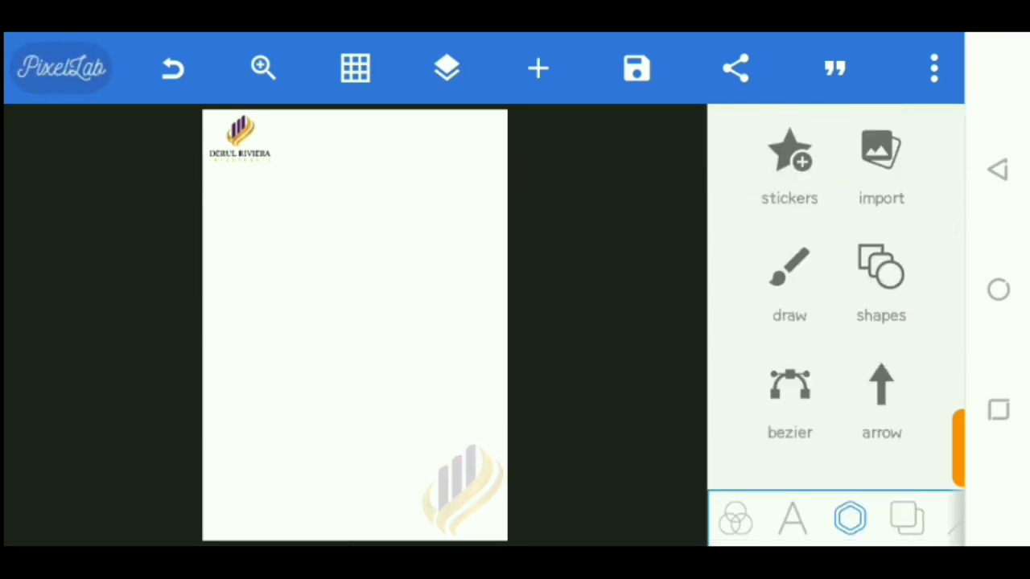
Step: Nudge the watermark logo slightly left using the Position controls
click(435, 493)
drag(887, 395, 880, 315)
click(880, 315)
click(758, 298)
click(796, 146)
click(276, 328)
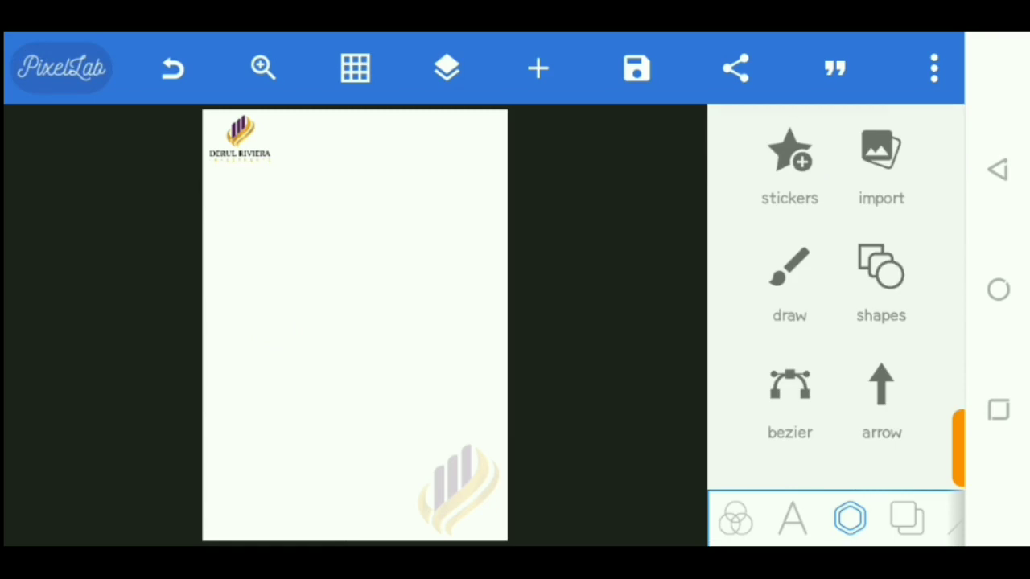
Step: Set up Draw with pen size 80, smoothness 100% and Fill inside enabled
click(789, 274)
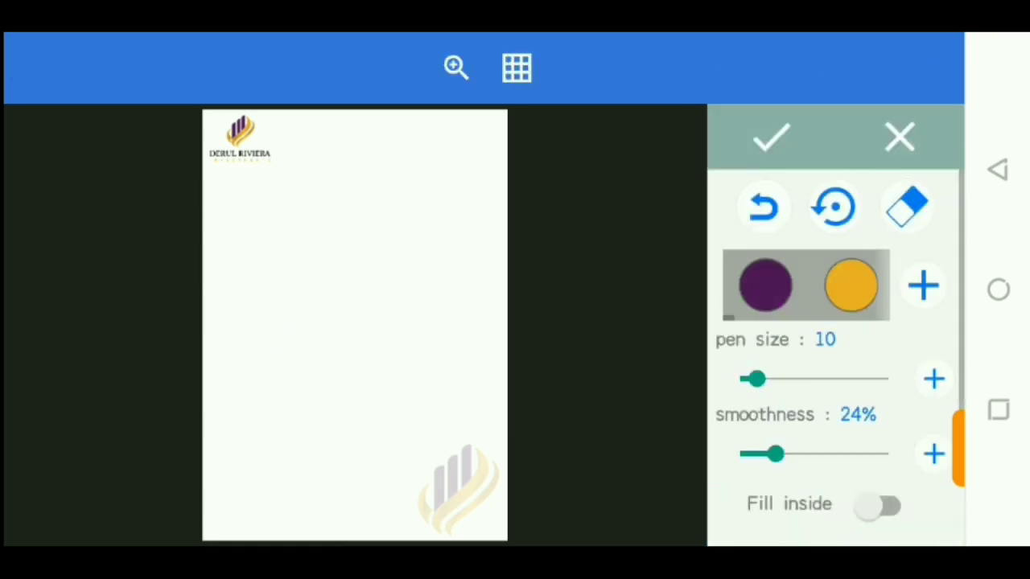
drag(753, 378, 887, 378)
drag(775, 454, 887, 455)
scroll(879, 370, down, 3)
click(885, 352)
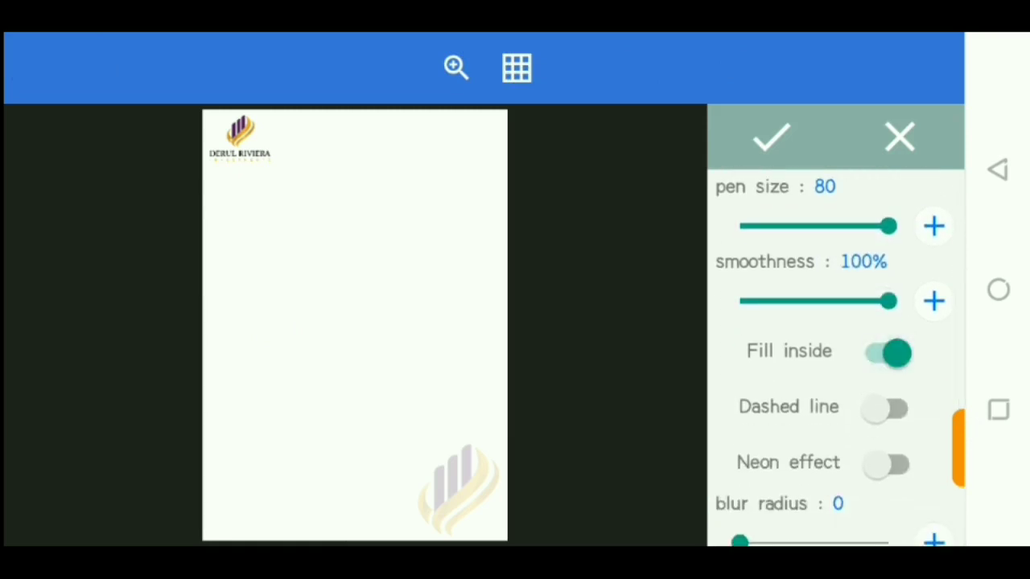
Step: Trace a filled wave around the top-right corner and move it into place
mouse_move(410, 129)
mouse_down()
mouse_move(474, 147)
mouse_move(556, 202)
mouse_move(506, 99)
mouse_move(427, 138)
mouse_up()
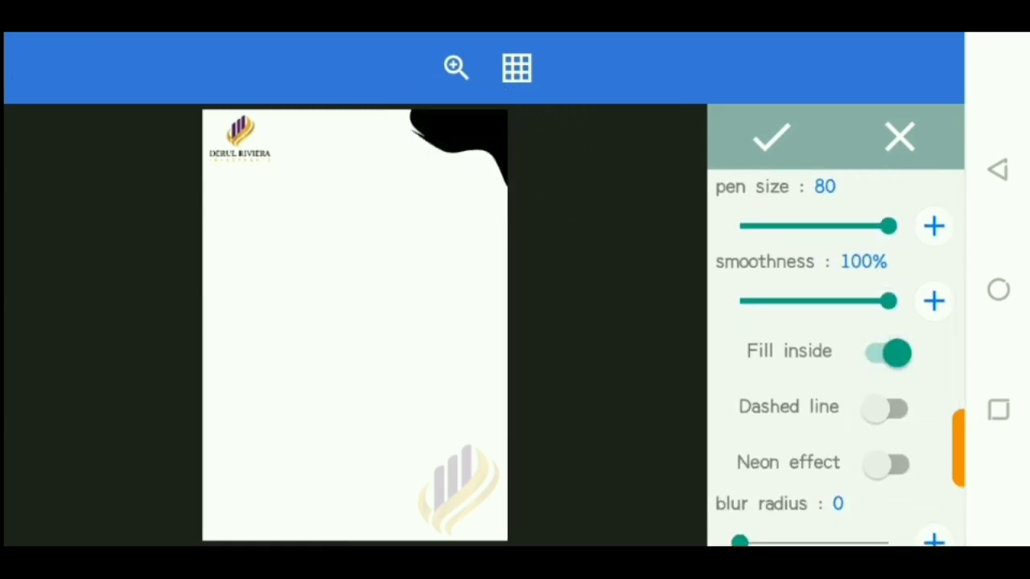
mouse_move(844, 271)
mouse_down()
mouse_move(843, 424)
mouse_move(829, 331)
mouse_up()
click(834, 208)
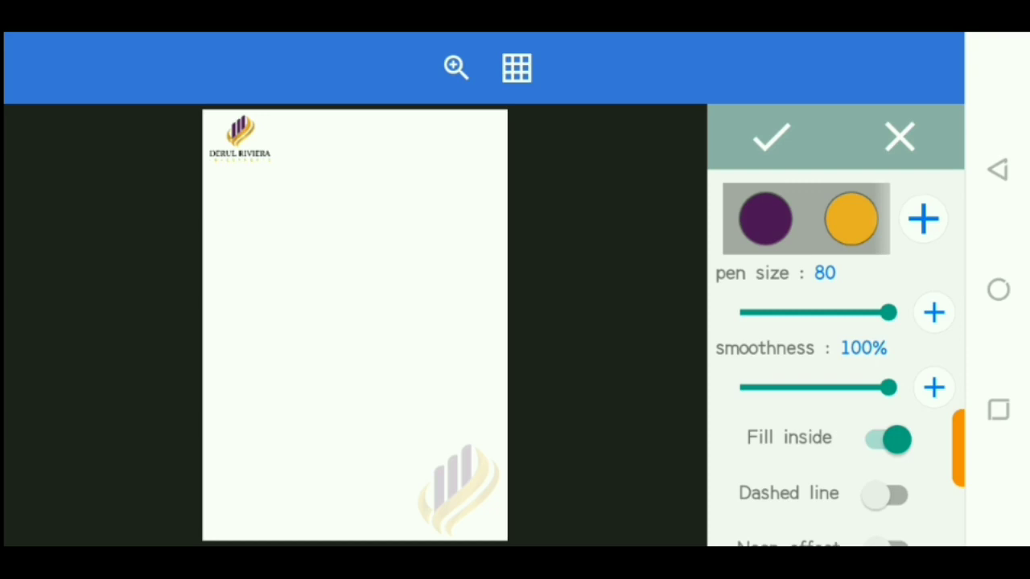
drag(368, 112, 411, 161)
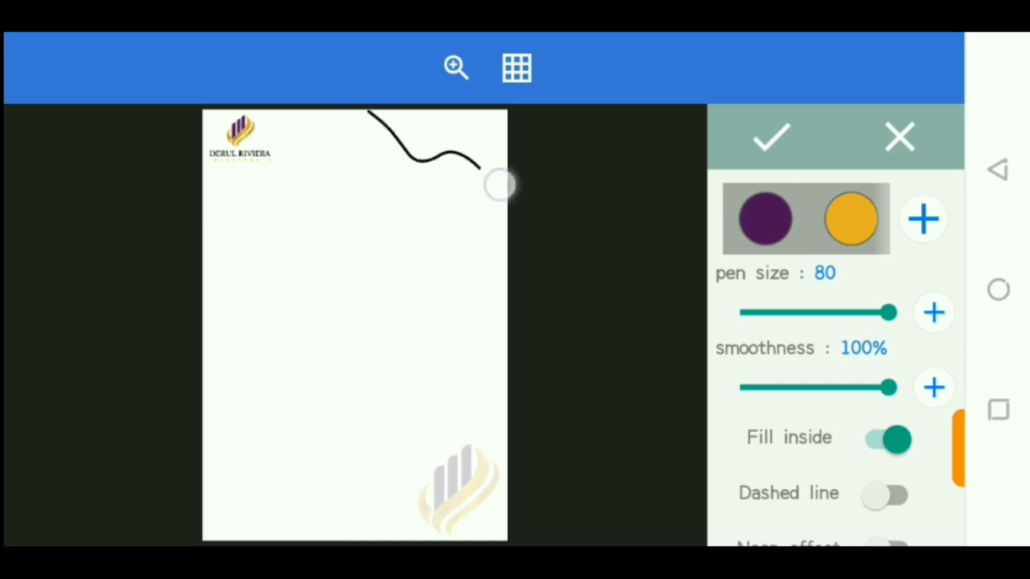
drag(510, 186, 375, 103)
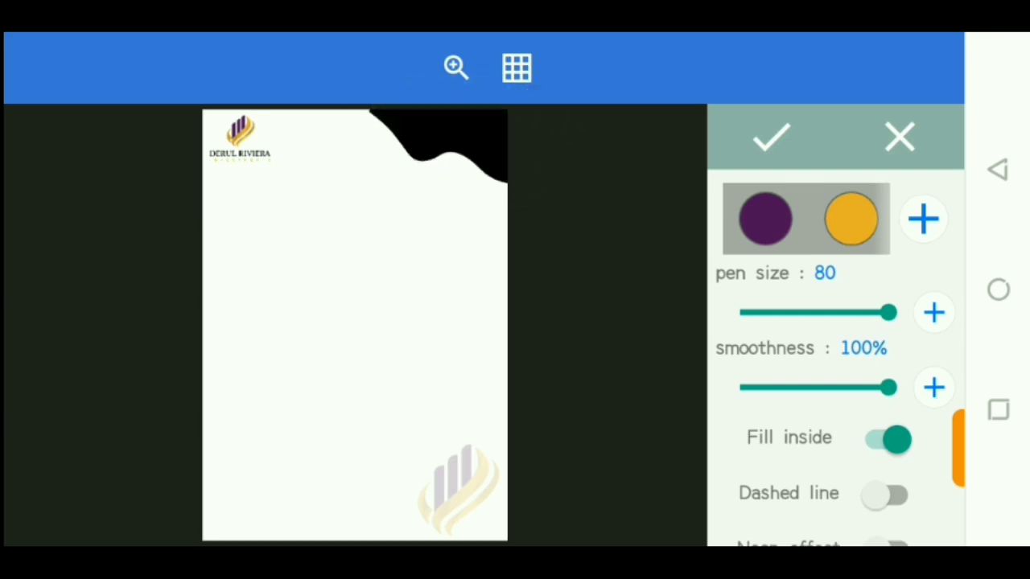
click(771, 137)
drag(416, 118, 432, 115)
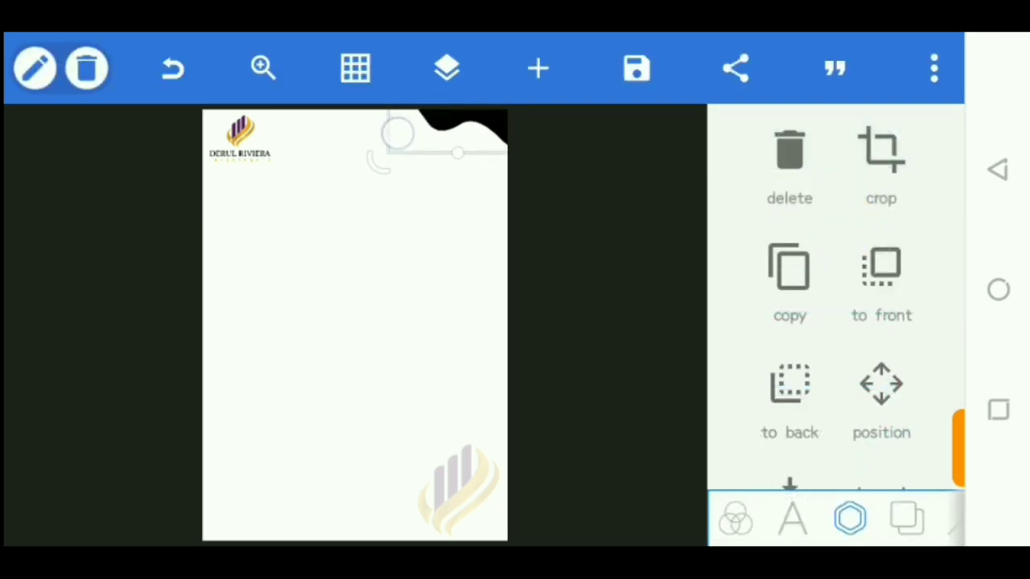
Step: Shift the corner shape slightly up-right and turn on a purple colour fill
drag(463, 127, 467, 119)
scroll(836, 321, down, 5)
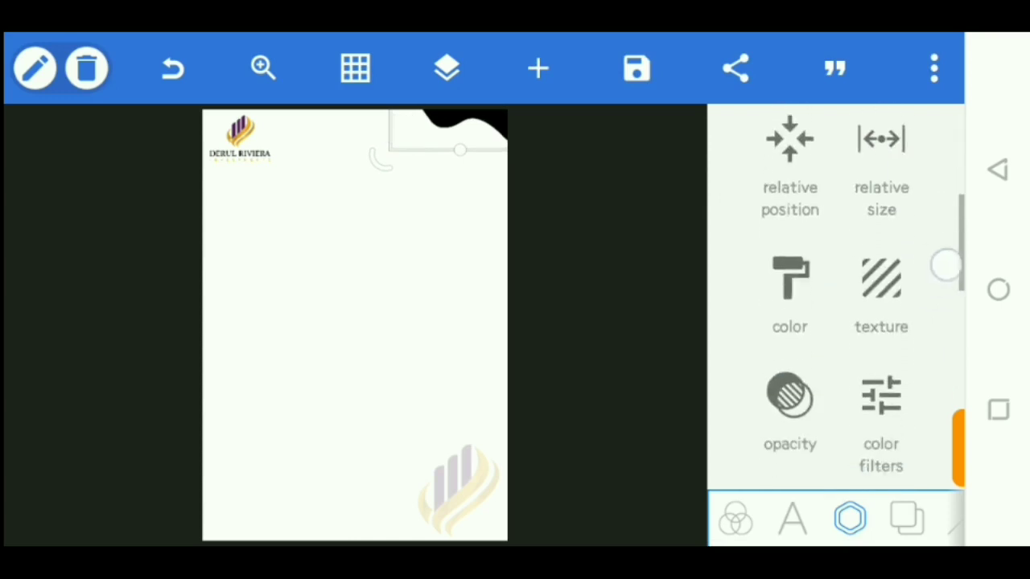
click(788, 241)
click(881, 205)
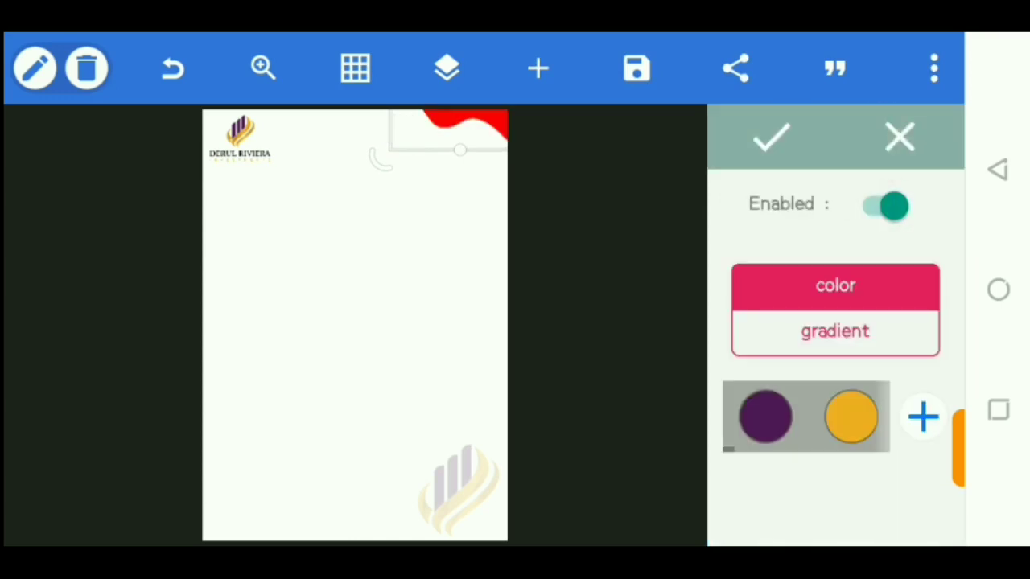
click(765, 416)
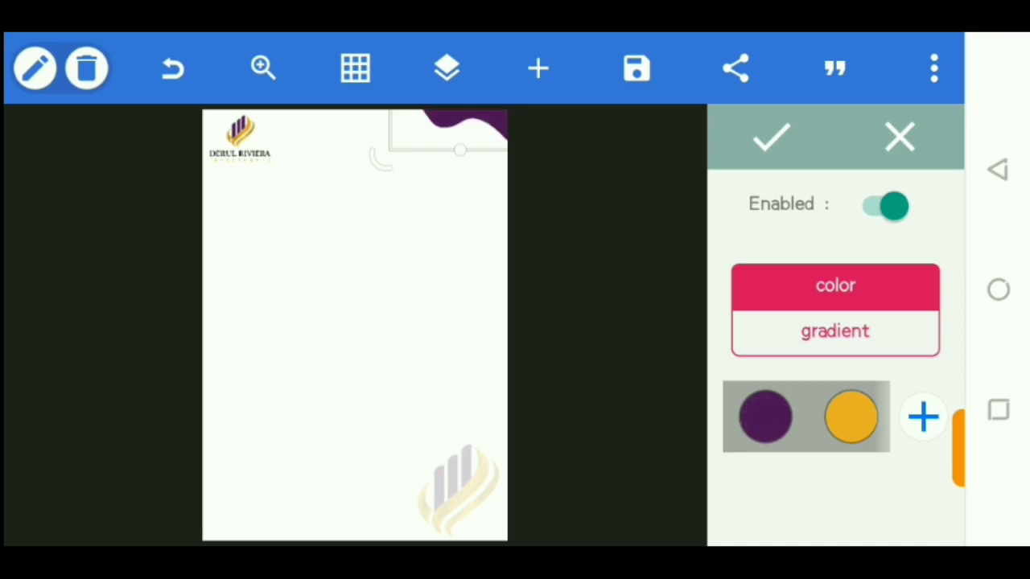
Step: Eyedrop the logo's purple and apply it as the shape's fill
click(922, 416)
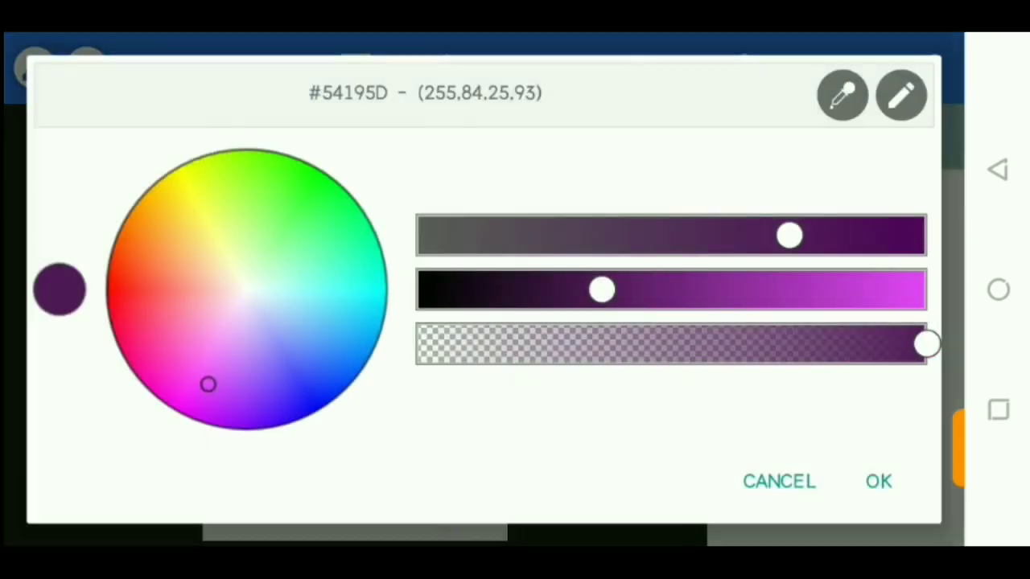
click(842, 95)
click(69, 247)
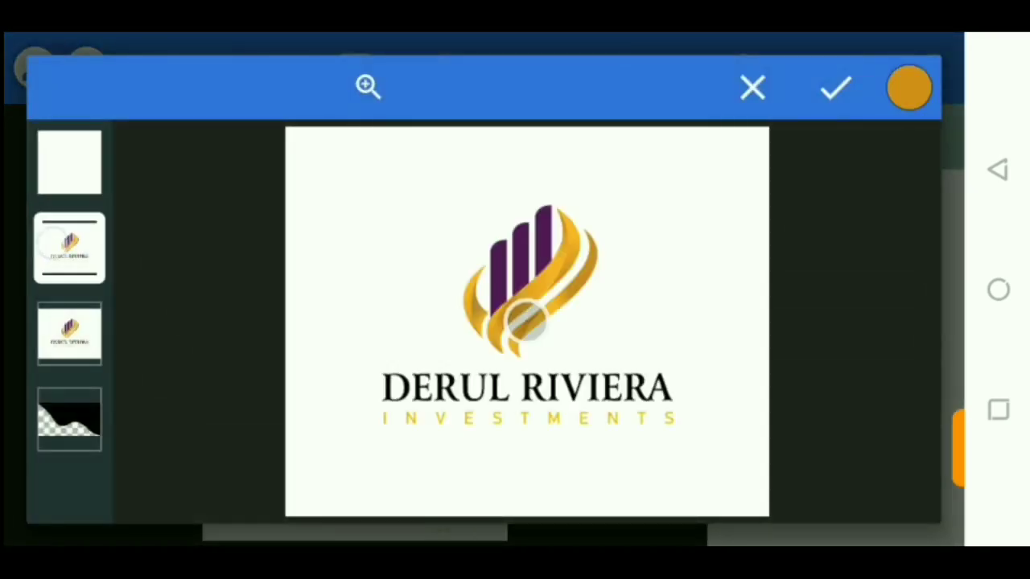
drag(526, 315, 515, 282)
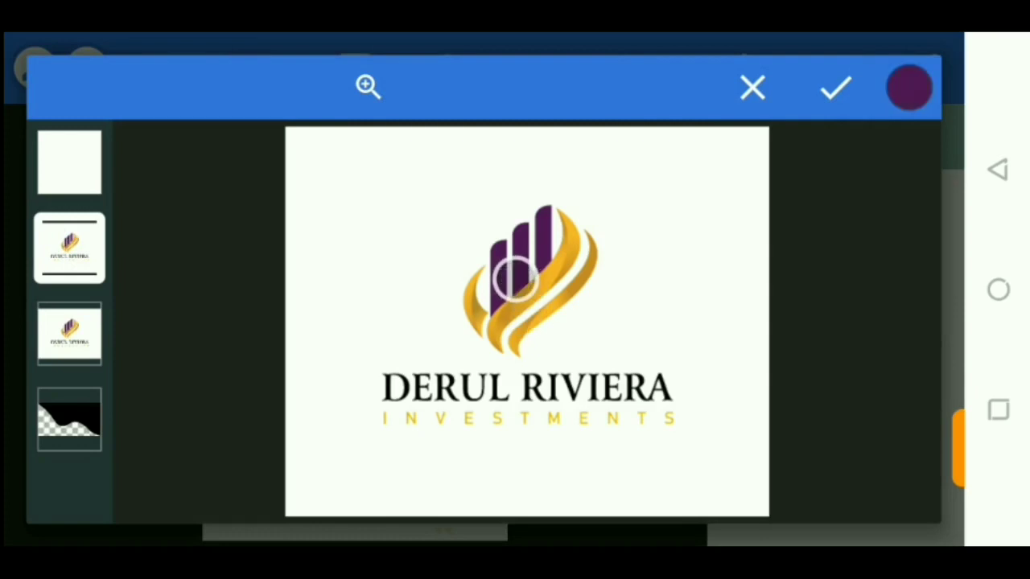
click(836, 88)
click(876, 481)
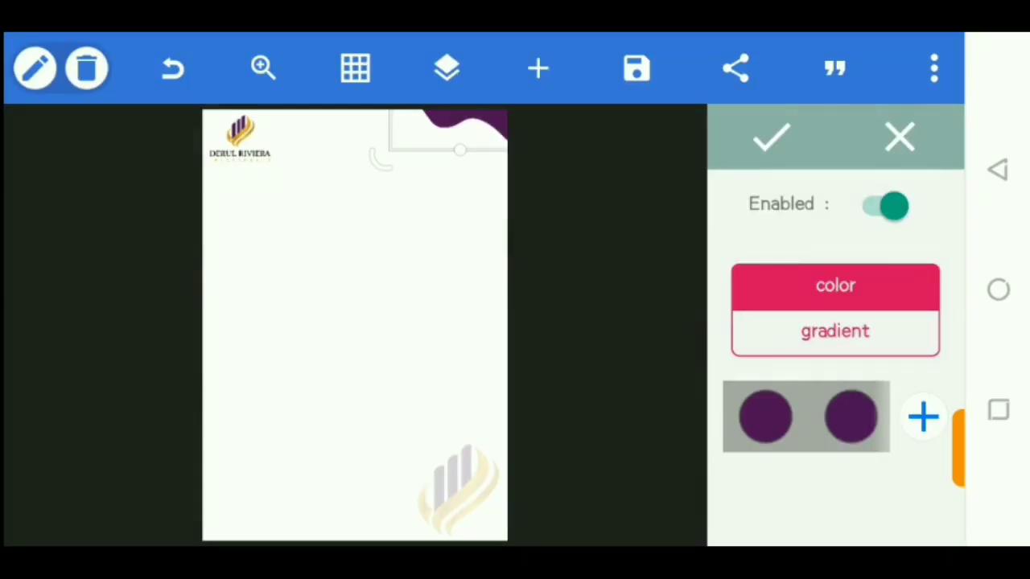
click(771, 137)
Step: Start a new drawing with pen size 80, smoothness 100% and Fill inside
click(292, 285)
click(789, 266)
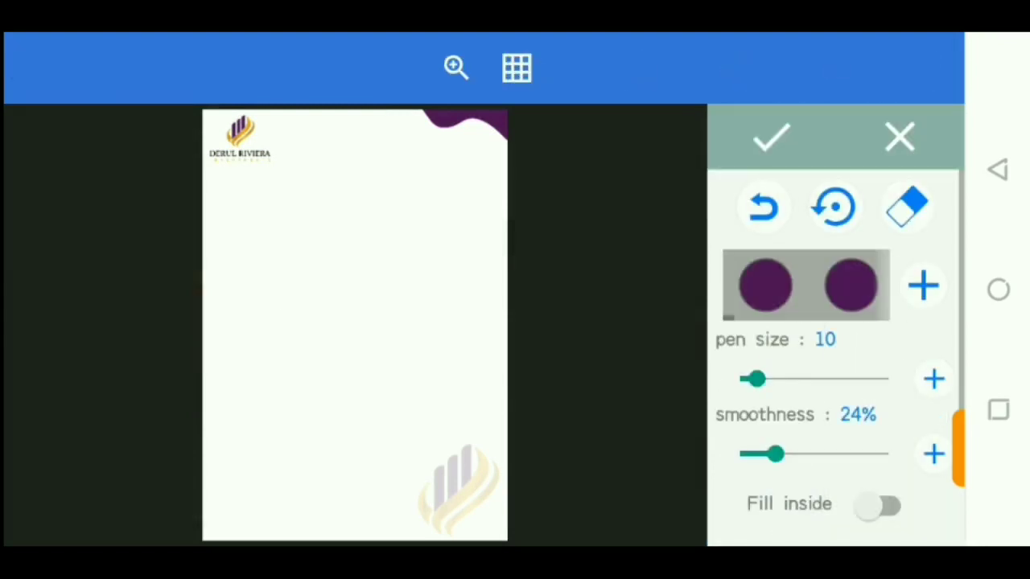
drag(758, 378, 888, 378)
drag(816, 454, 888, 453)
click(881, 506)
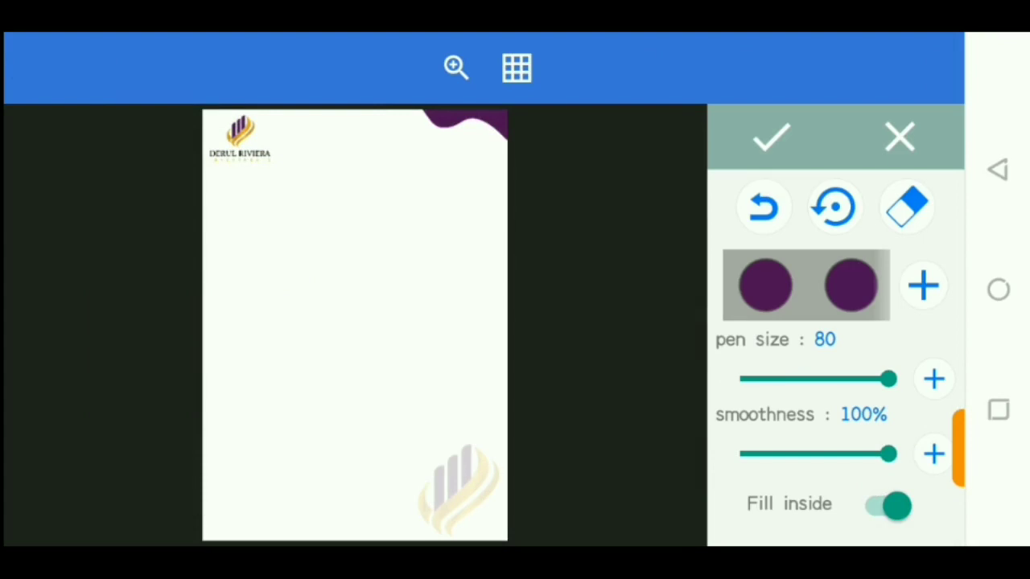
Step: Redraw a filled wave at the top-right until satisfied, then move it up-right
mouse_move(459, 120)
mouse_down()
mouse_move(475, 129)
mouse_move(463, 119)
mouse_up()
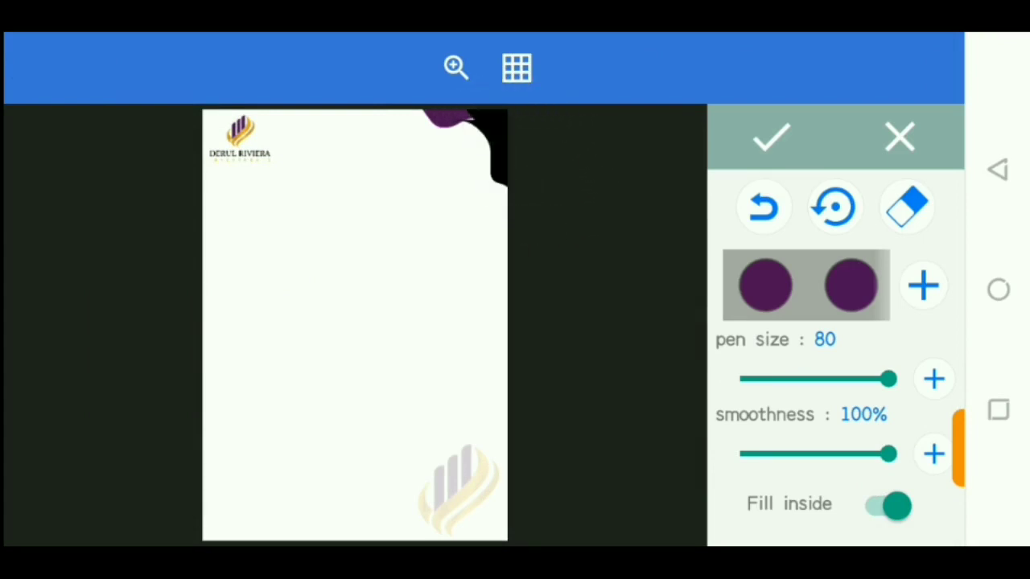
click(834, 207)
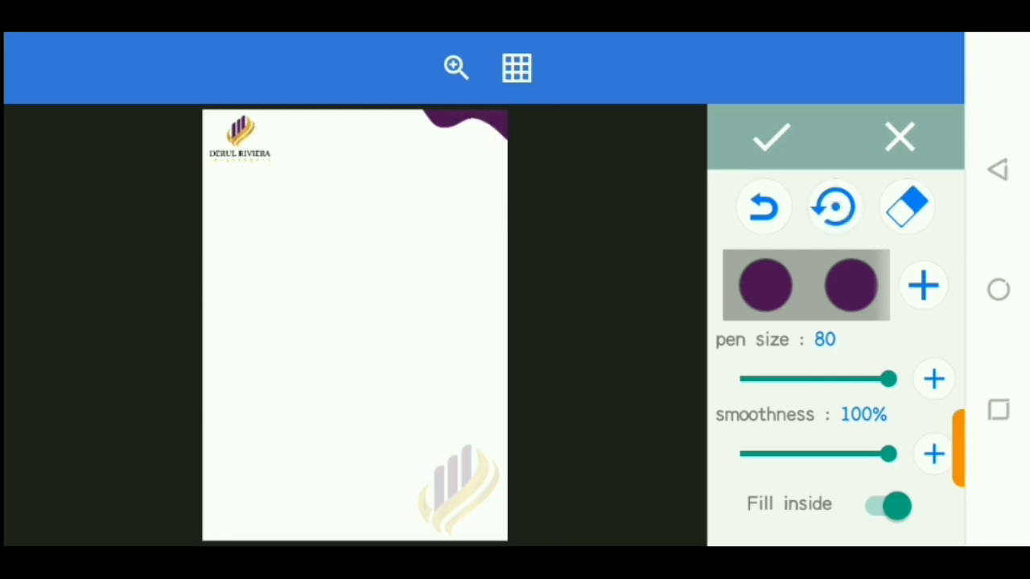
mouse_move(432, 118)
mouse_down()
mouse_move(450, 166)
mouse_move(577, 179)
mouse_move(459, 101)
mouse_move(463, 112)
mouse_up()
click(834, 208)
mouse_move(402, 142)
mouse_down()
mouse_move(467, 198)
mouse_move(612, 142)
mouse_move(423, 108)
mouse_move(415, 132)
mouse_up()
click(834, 208)
mouse_move(444, 131)
mouse_down()
mouse_move(520, 223)
mouse_move(490, 111)
mouse_move(444, 119)
mouse_up()
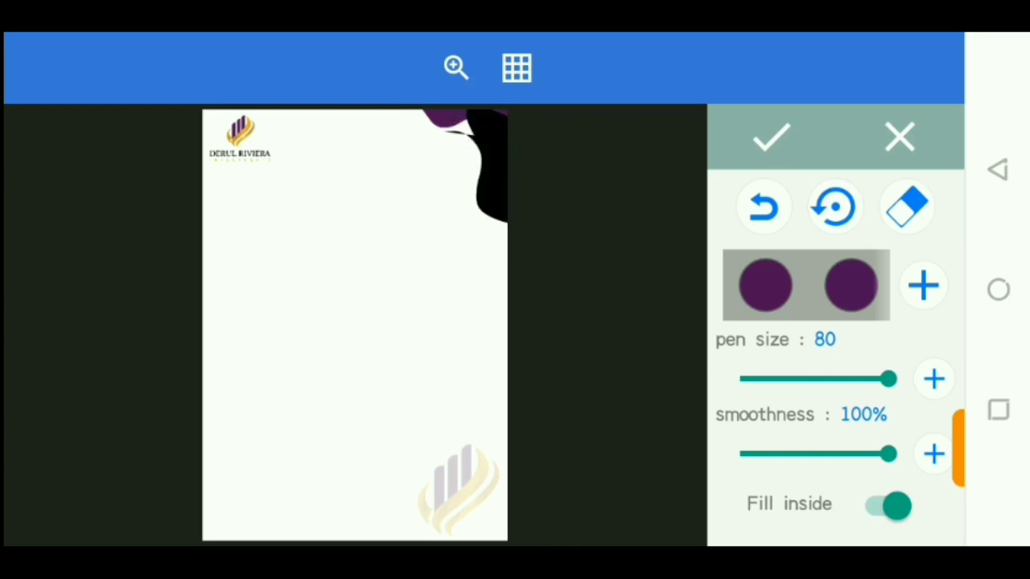
click(771, 138)
mouse_move(459, 156)
mouse_down()
mouse_move(459, 108)
mouse_move(470, 104)
mouse_move(415, 76)
mouse_up()
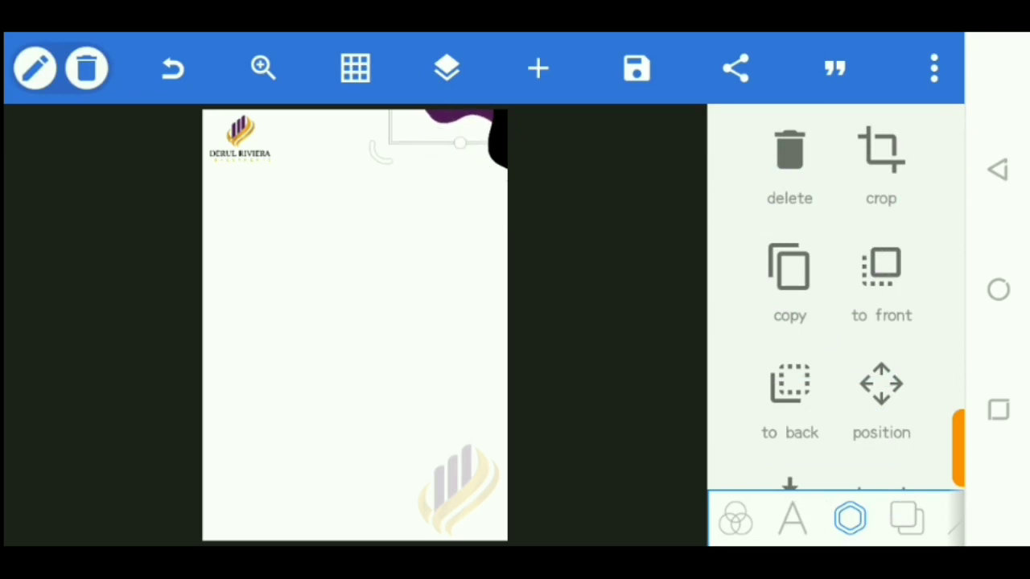
Step: Undo the move, place the purple wave layer above the black shape, and nudge it left
click(172, 69)
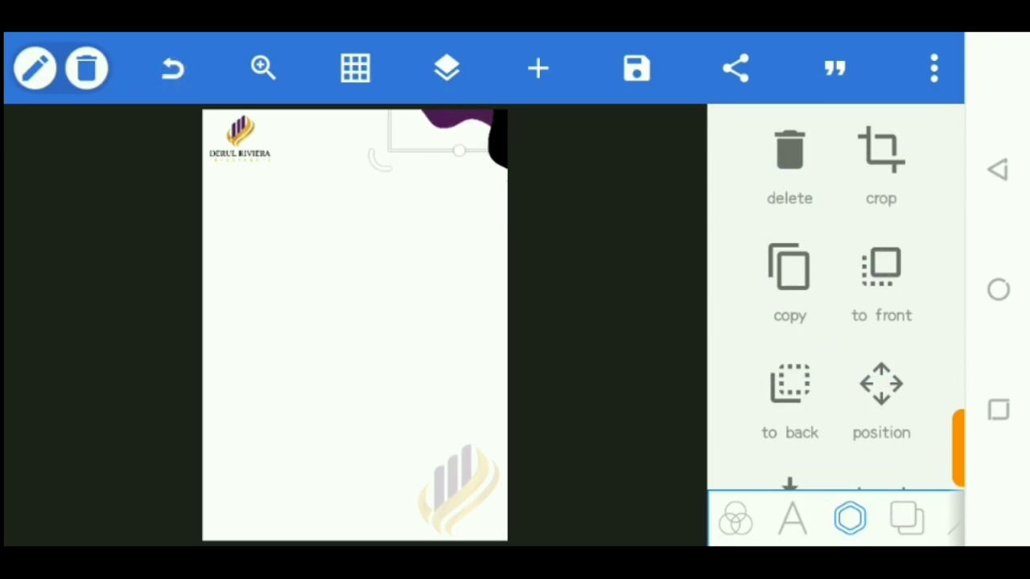
click(447, 68)
drag(27, 271, 28, 161)
click(447, 68)
click(881, 394)
click(758, 299)
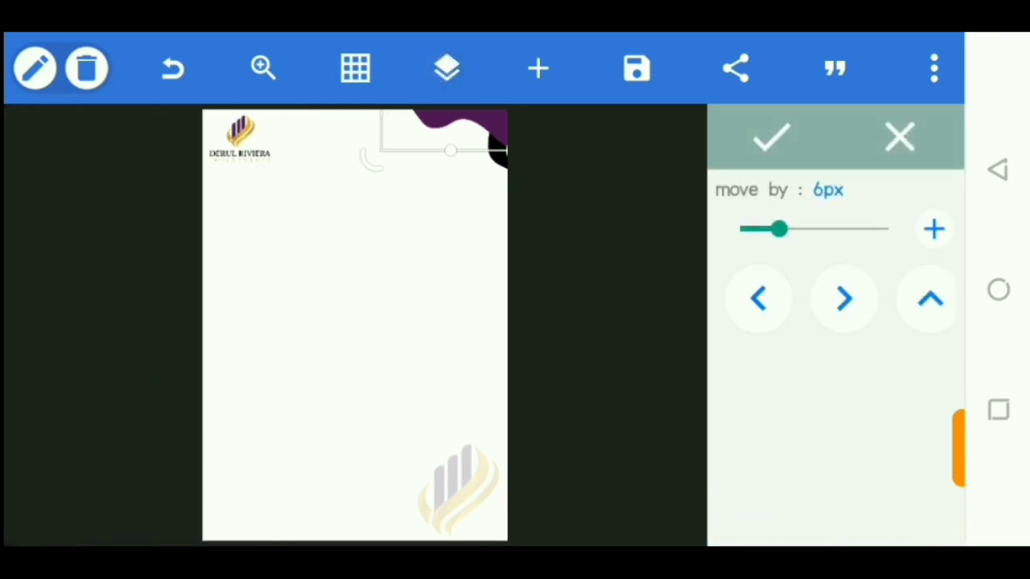
click(900, 138)
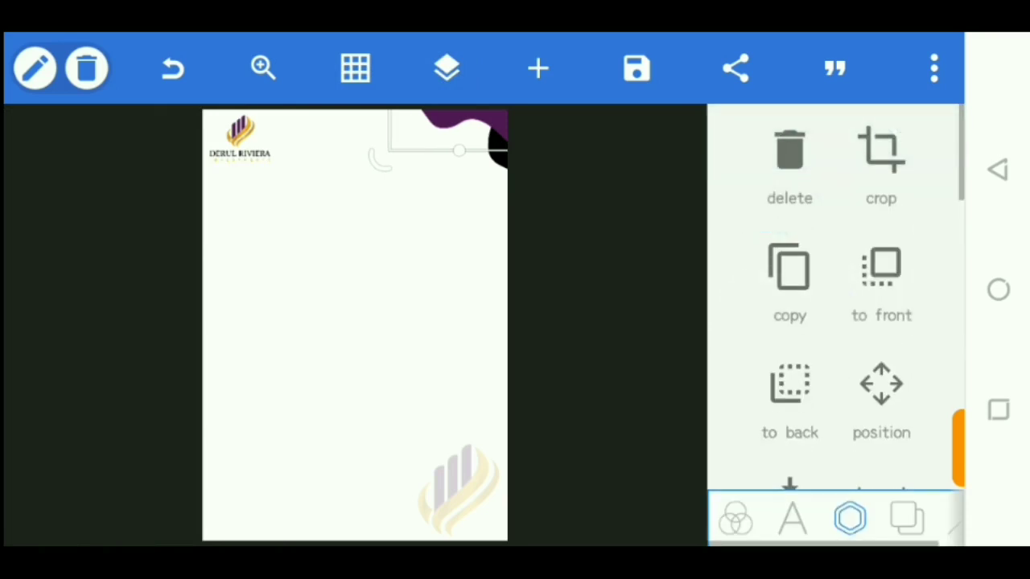
click(29, 79)
click(643, 71)
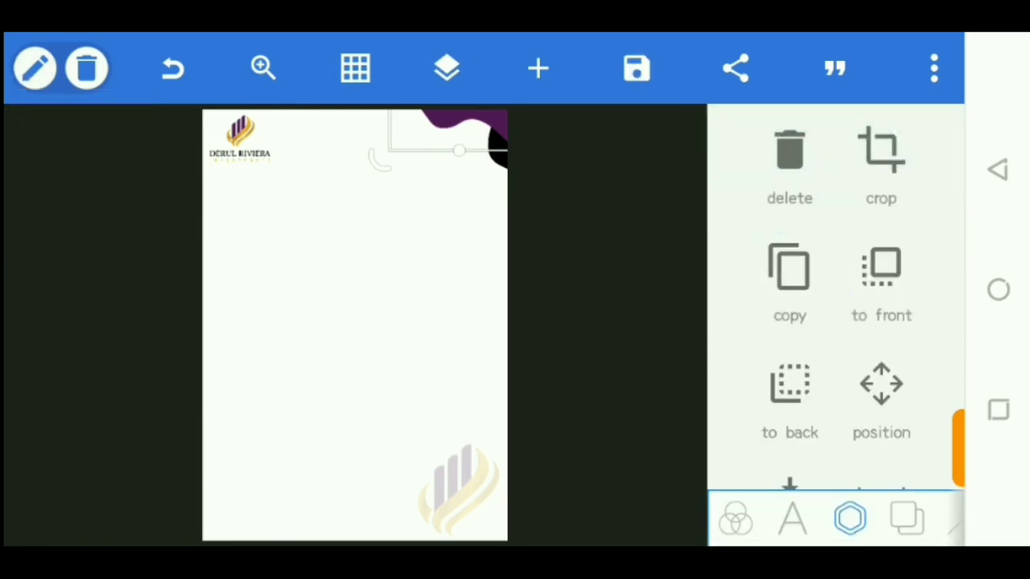
Step: Select the black wave layer and nudge it toward the corner with the Position arrows
click(450, 74)
click(91, 271)
click(447, 69)
click(881, 390)
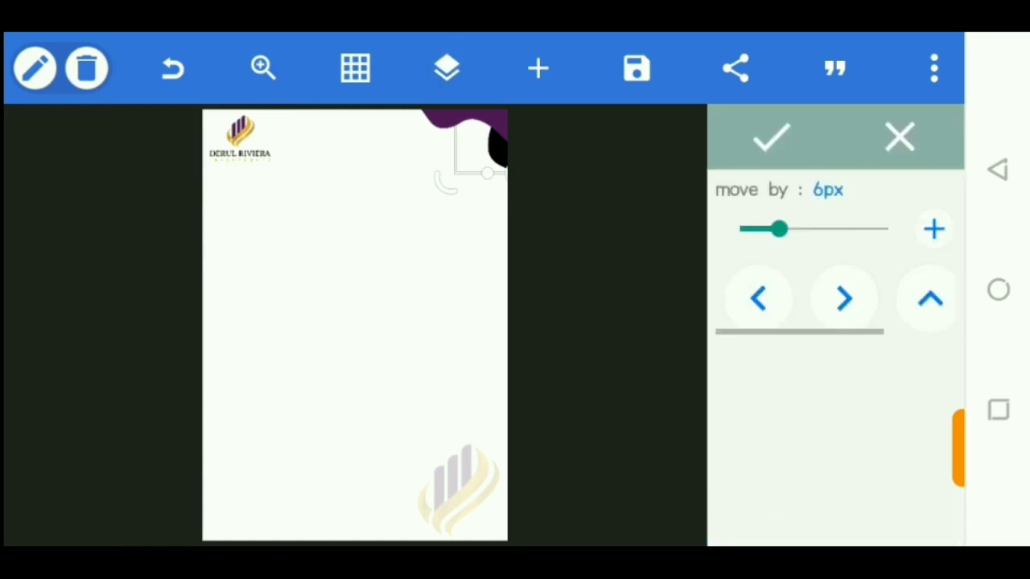
drag(780, 228, 887, 229)
mouse_move(885, 300)
mouse_down()
mouse_move(788, 300)
mouse_move(944, 299)
mouse_up()
click(912, 299)
click(843, 299)
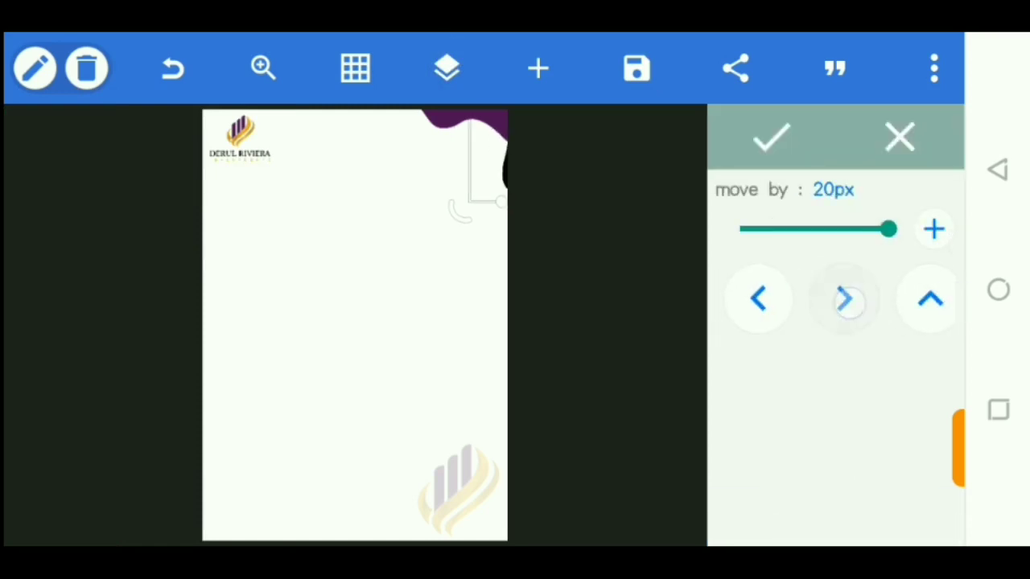
click(758, 300)
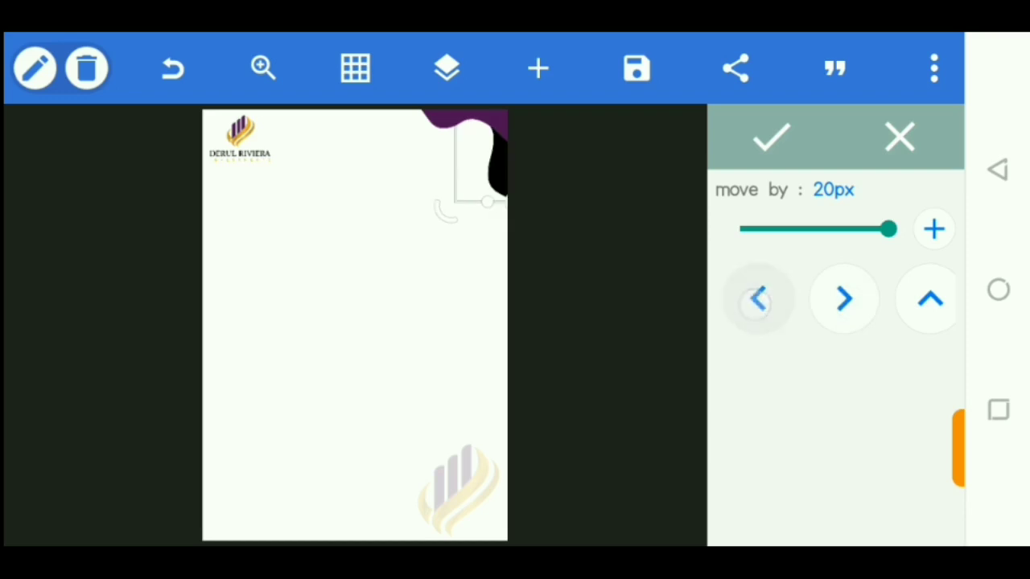
click(757, 299)
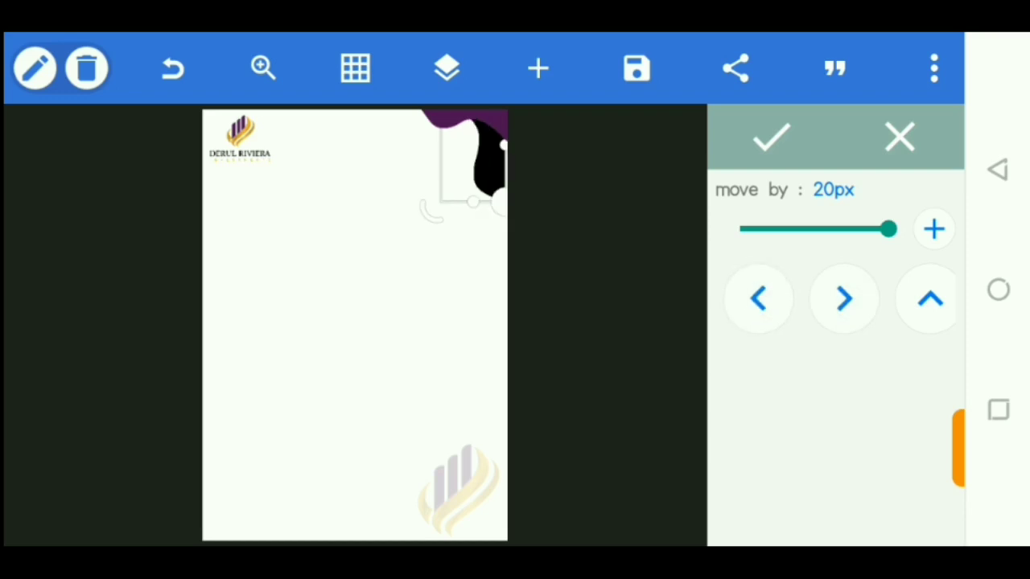
drag(930, 300, 828, 299)
click(912, 299)
click(741, 299)
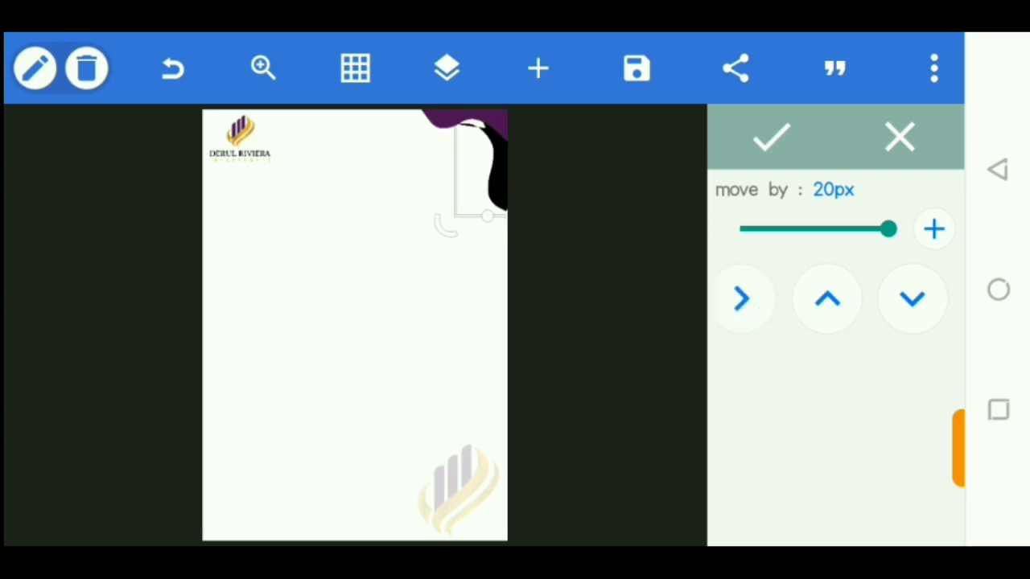
click(827, 299)
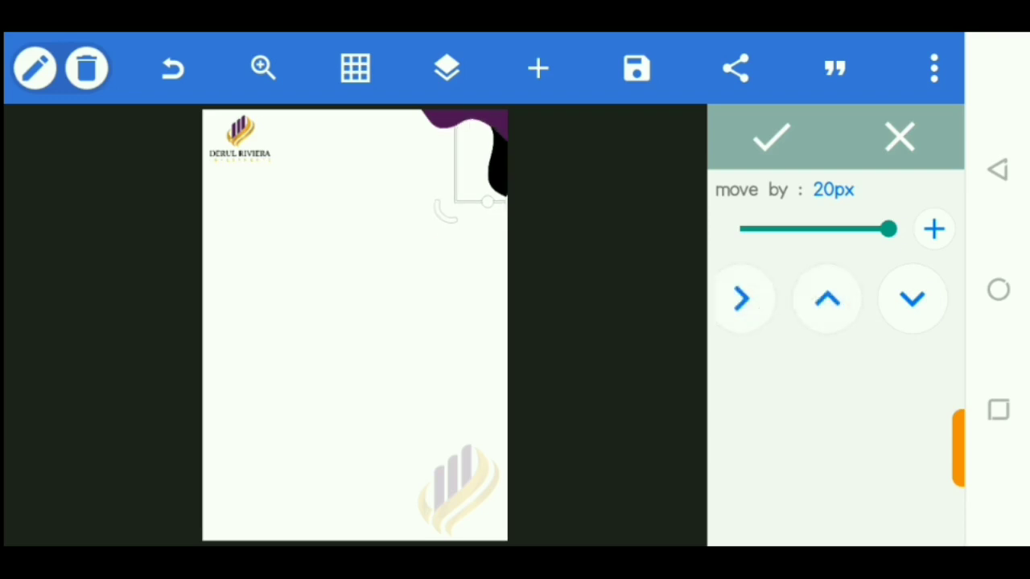
Step: Lower the move-by step to 1px and shift the wave right until flush
drag(887, 229, 739, 229)
click(744, 302)
click(743, 301)
click(772, 138)
scroll(837, 322, down, 5)
Step: Fill the second top-right wave with the golden yellow sampled from the Derul Riviera logo
click(789, 351)
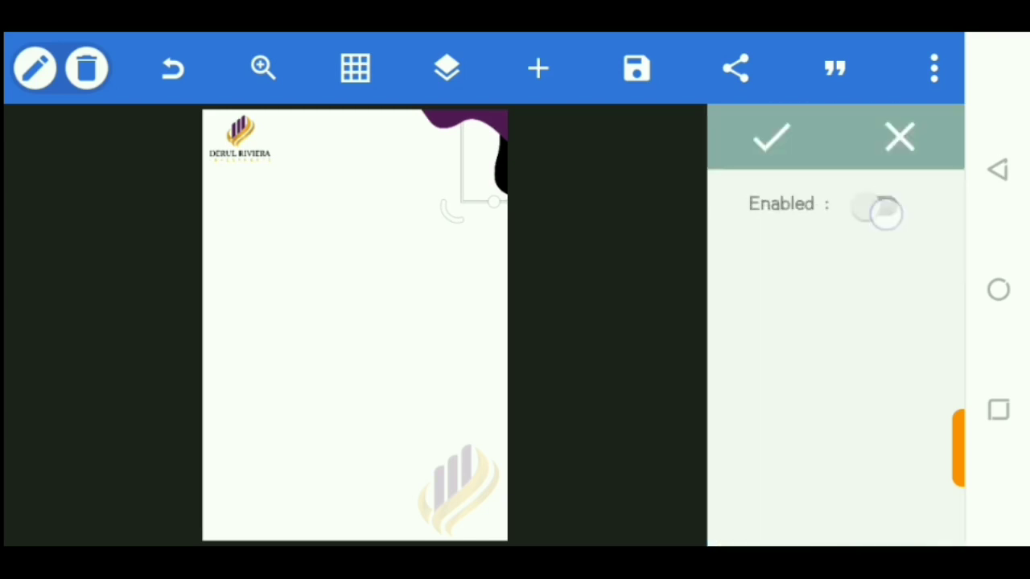
click(887, 206)
drag(850, 416, 791, 416)
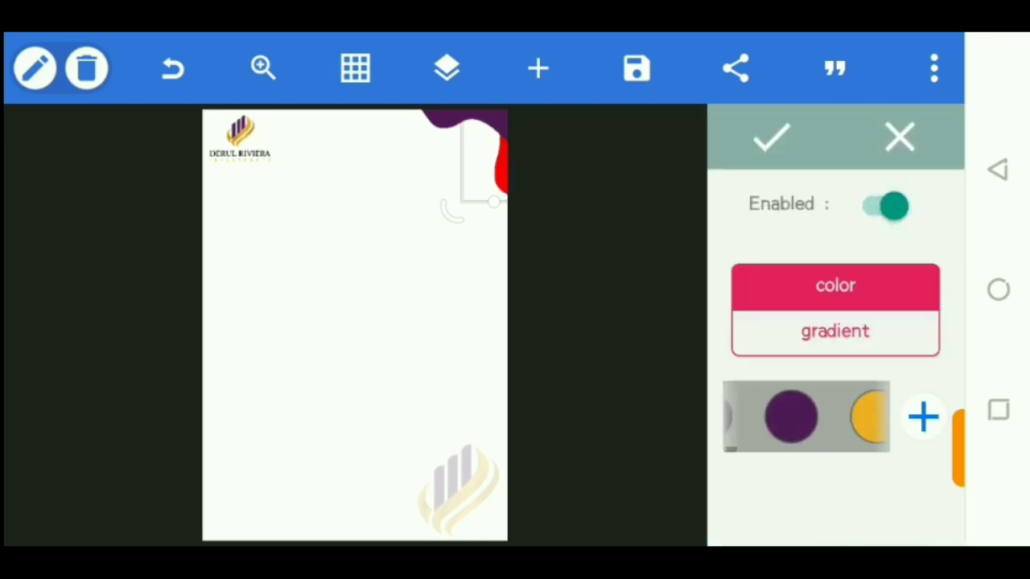
click(922, 416)
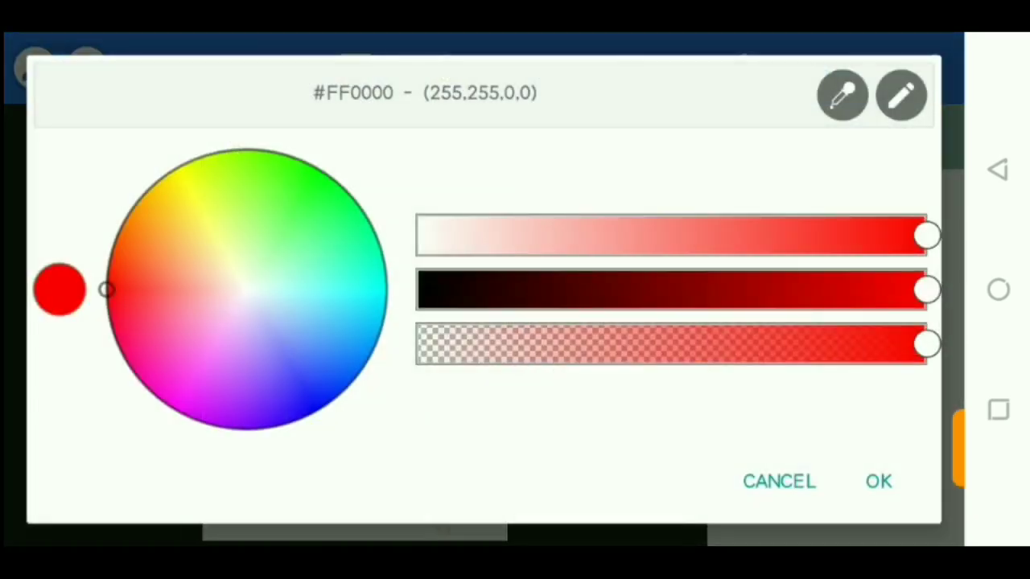
click(842, 96)
click(69, 247)
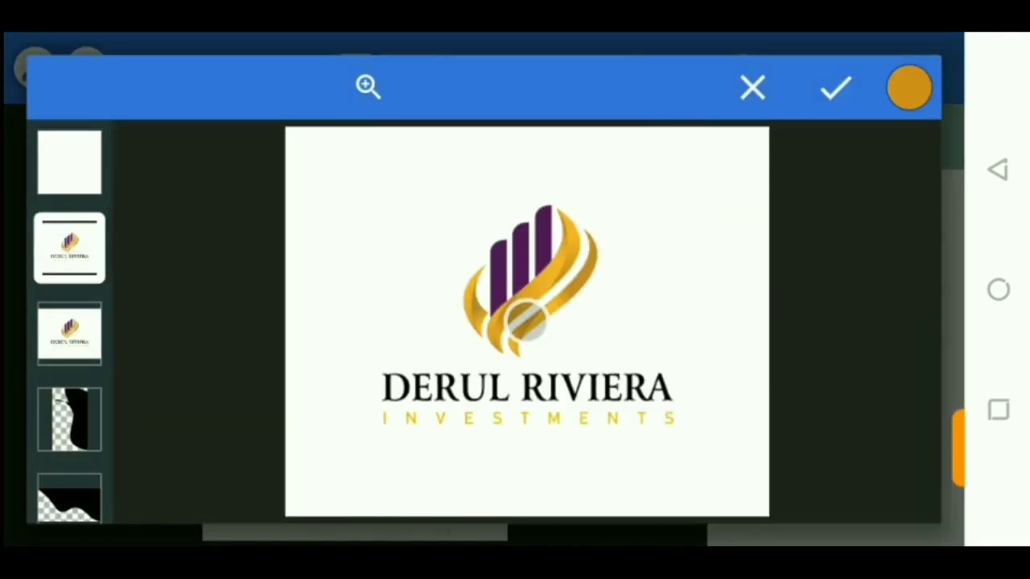
mouse_move(526, 320)
mouse_down()
mouse_move(538, 301)
mouse_move(541, 316)
mouse_up()
click(836, 89)
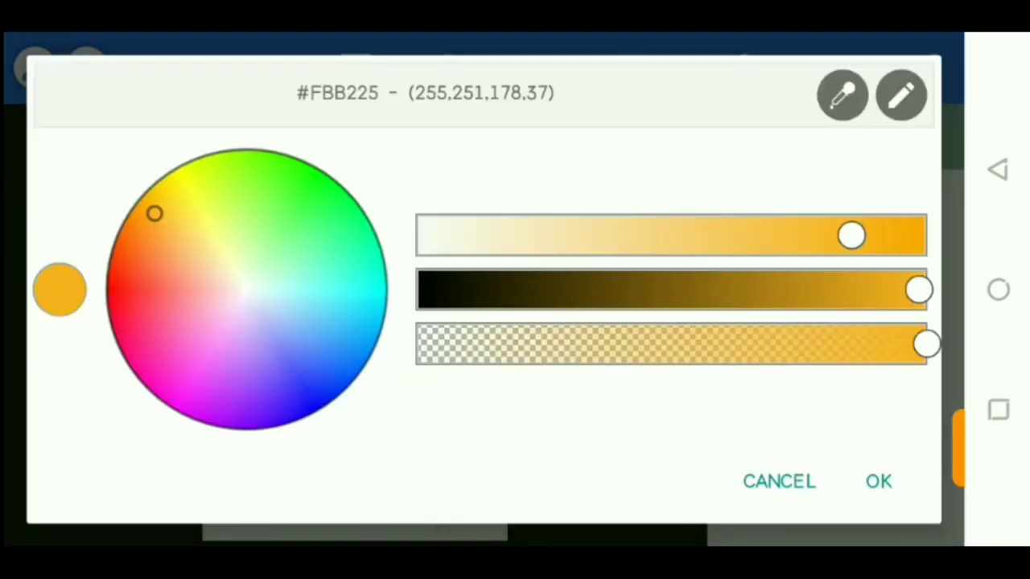
click(878, 477)
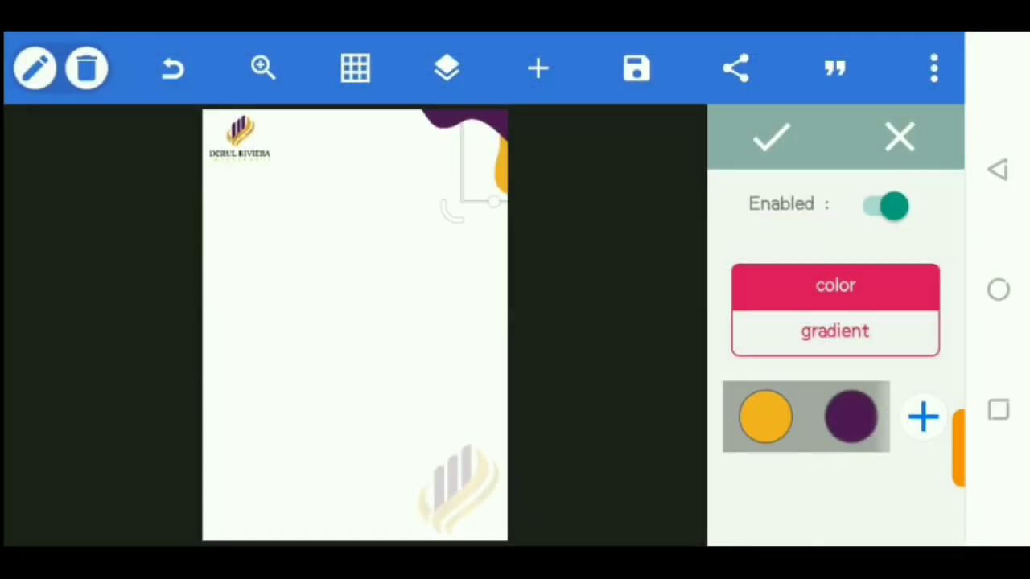
click(851, 414)
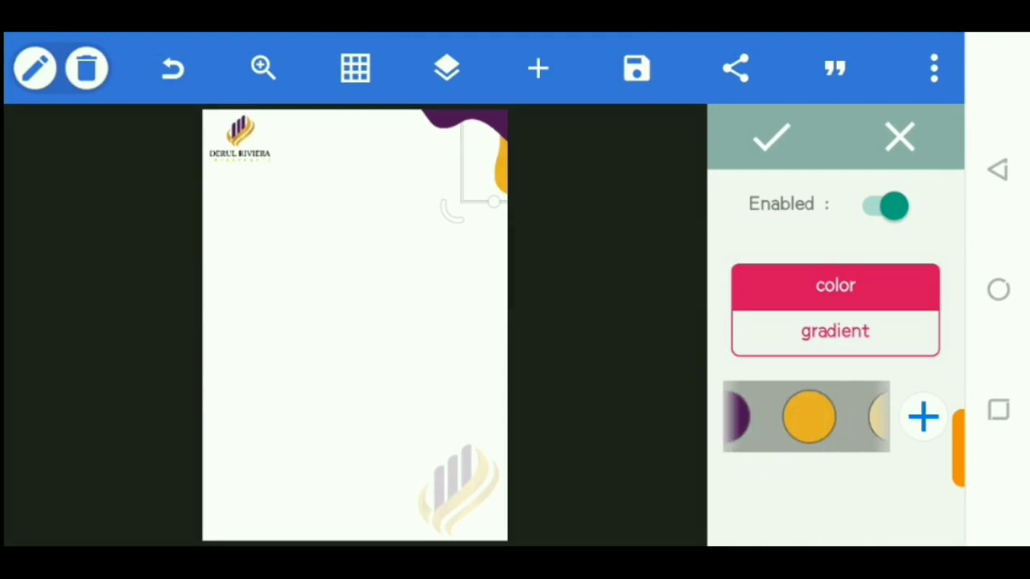
click(770, 138)
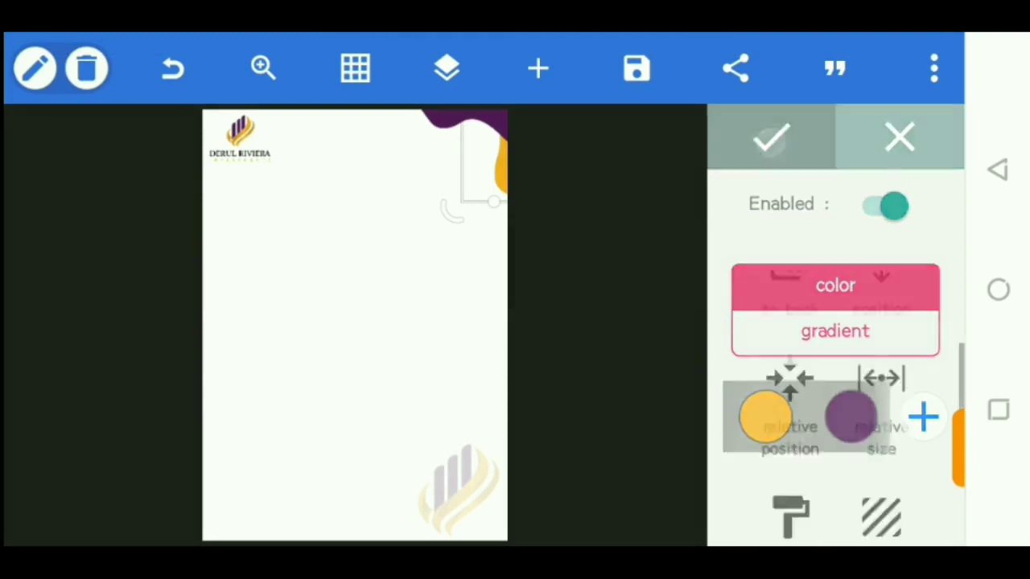
Step: Merge the purple and gold wave layers into a single shape
key(Escape)
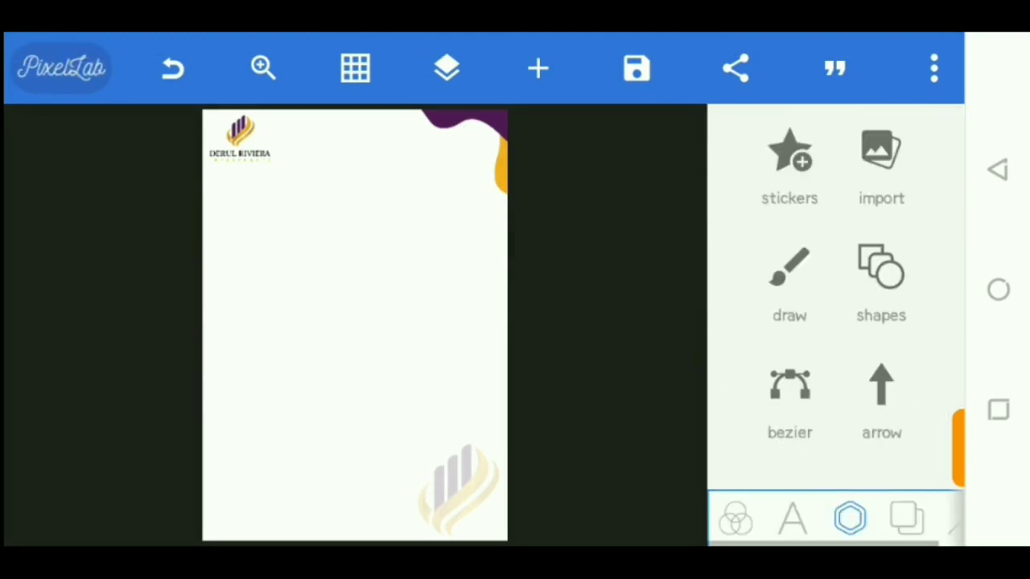
click(483, 170)
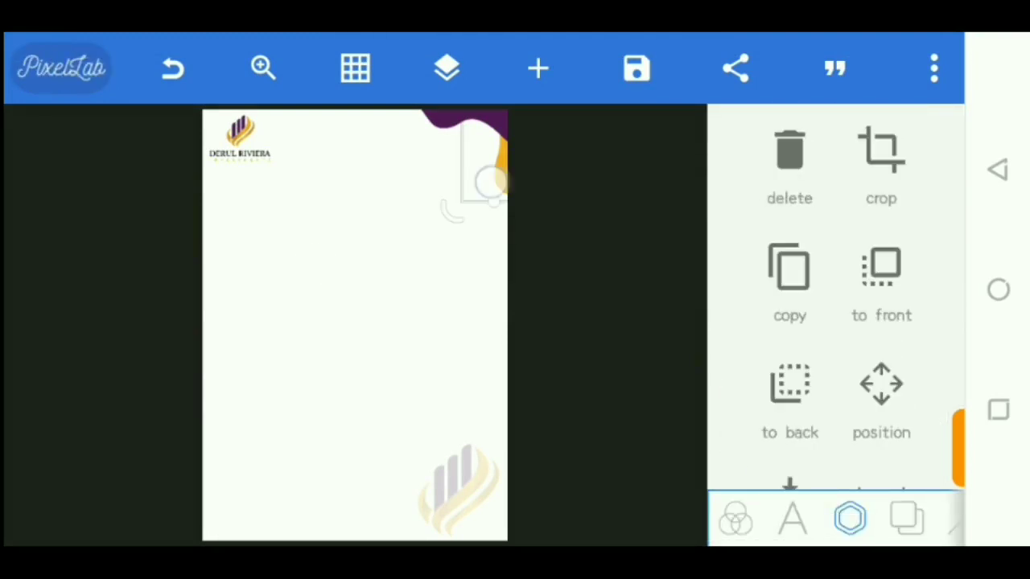
click(446, 68)
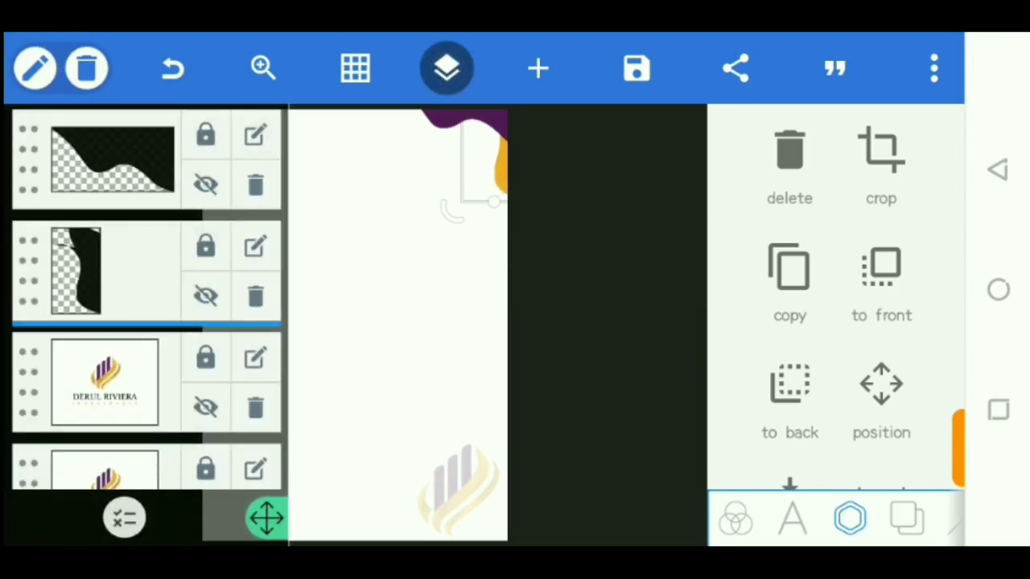
click(124, 517)
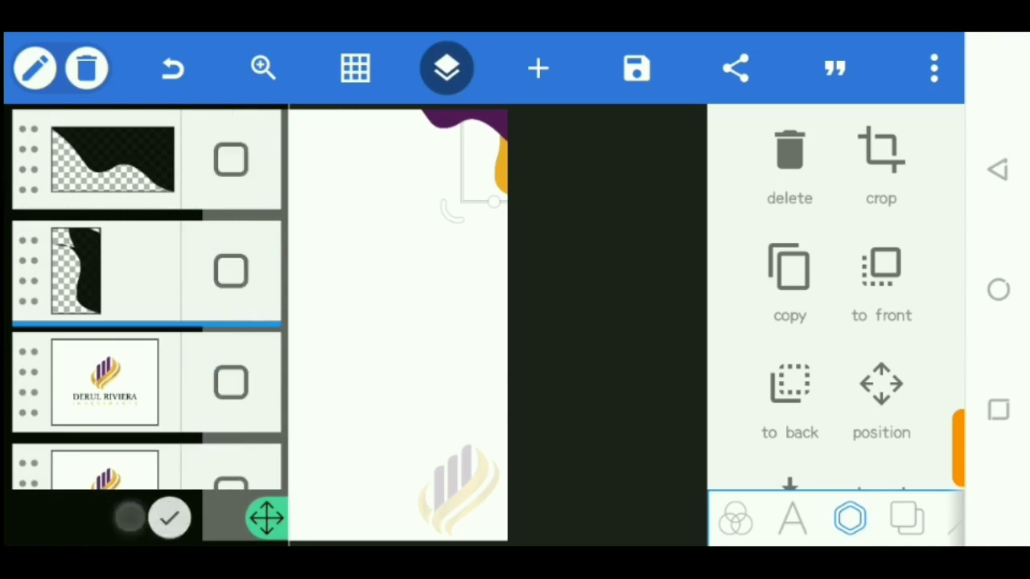
click(230, 157)
click(230, 269)
click(151, 518)
click(704, 359)
click(445, 69)
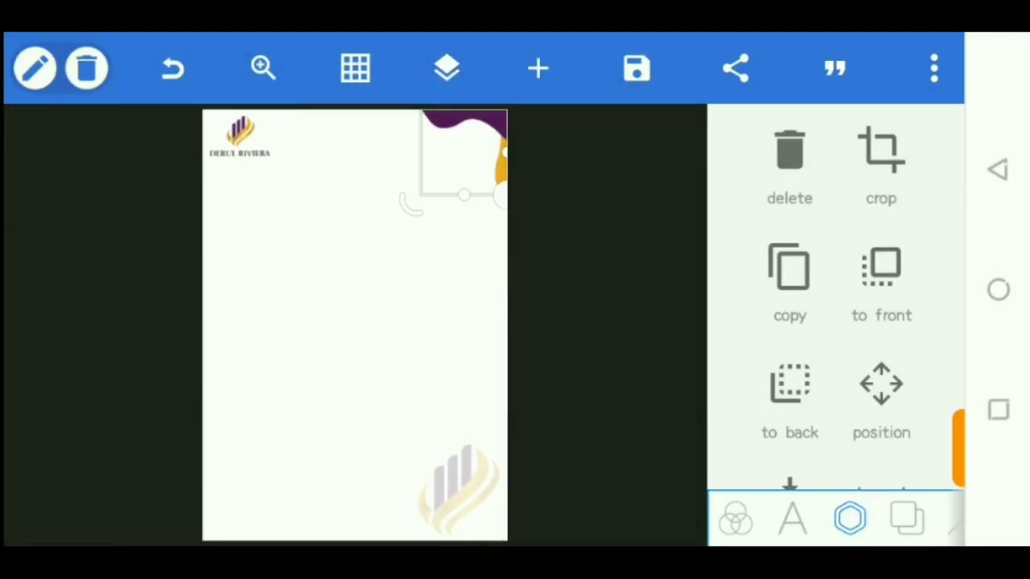
Step: Duplicate the merged wave so a copy sits at the page's top-left
click(34, 67)
click(39, 141)
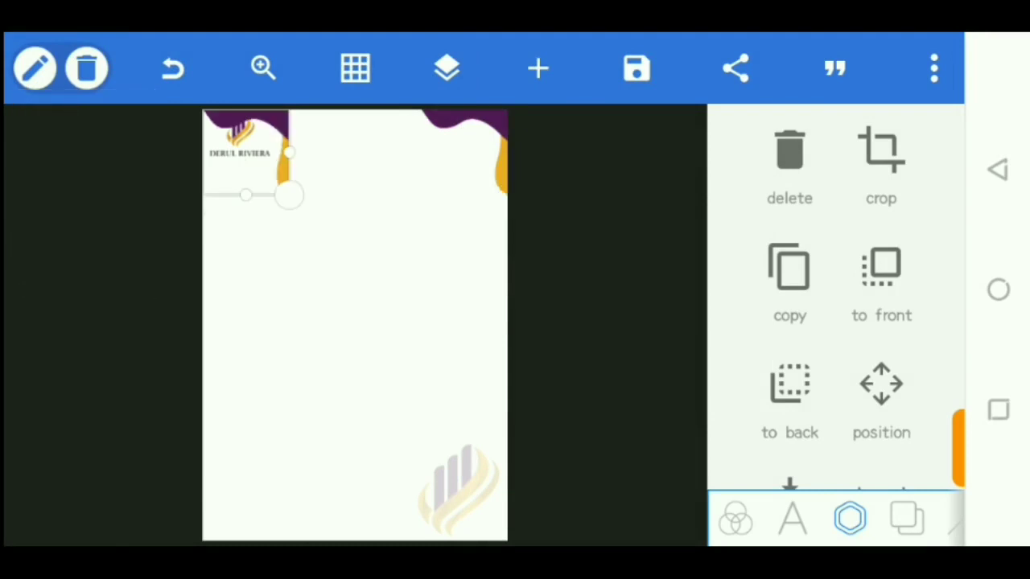
drag(880, 413, 880, 239)
drag(880, 322, 880, 491)
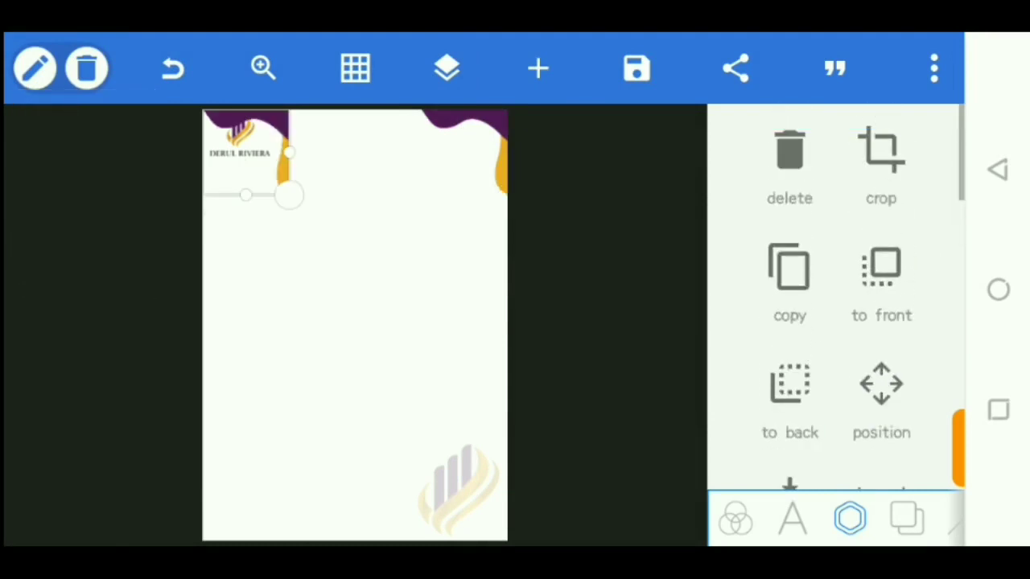
Step: Flip the wave copy both horizontally and vertically
click(881, 151)
click(909, 197)
click(908, 289)
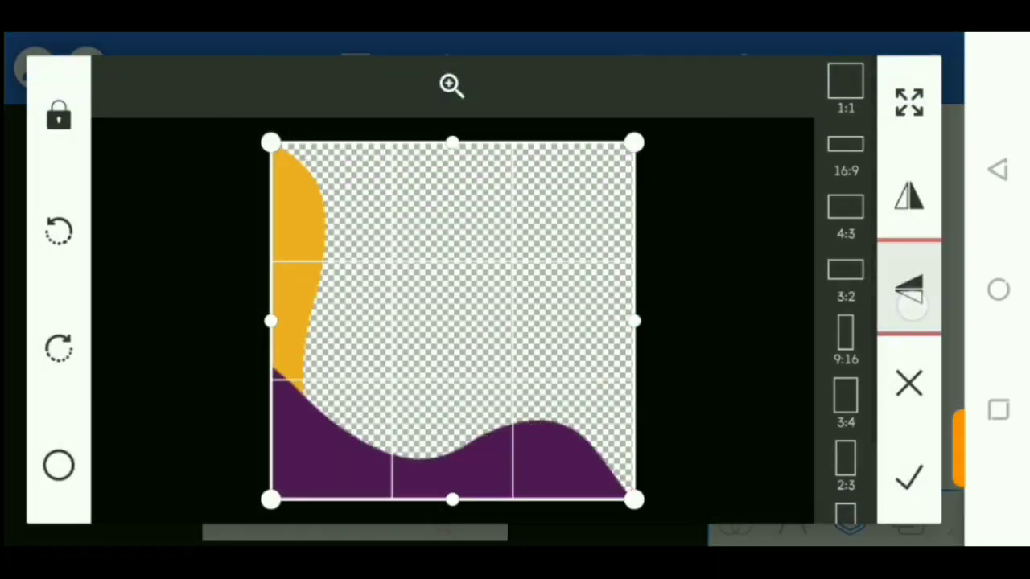
click(909, 479)
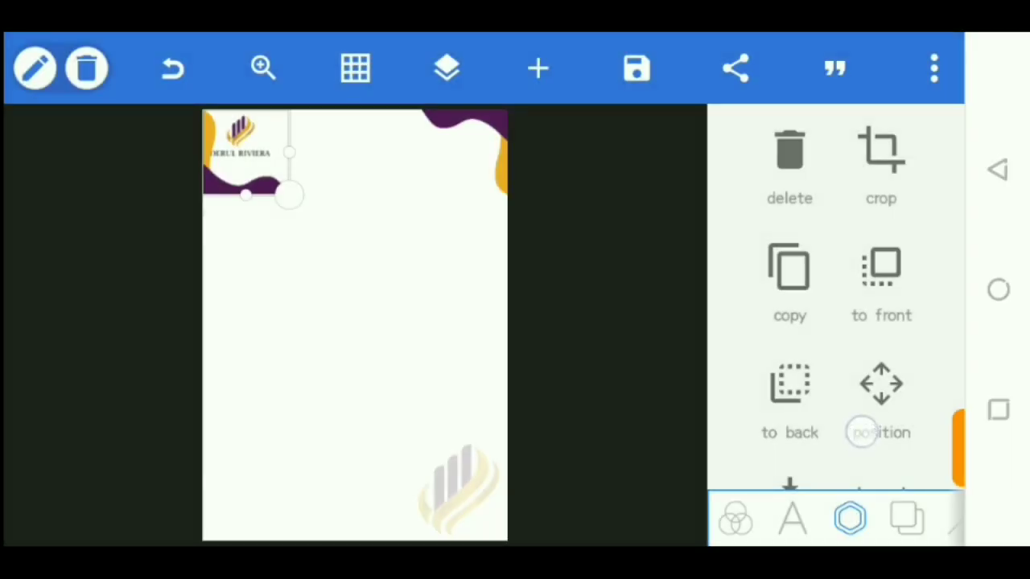
drag(857, 400, 858, 257)
Step: Align the flipped copy to the page bottom and nudge it left into the bottom-left corner
click(788, 356)
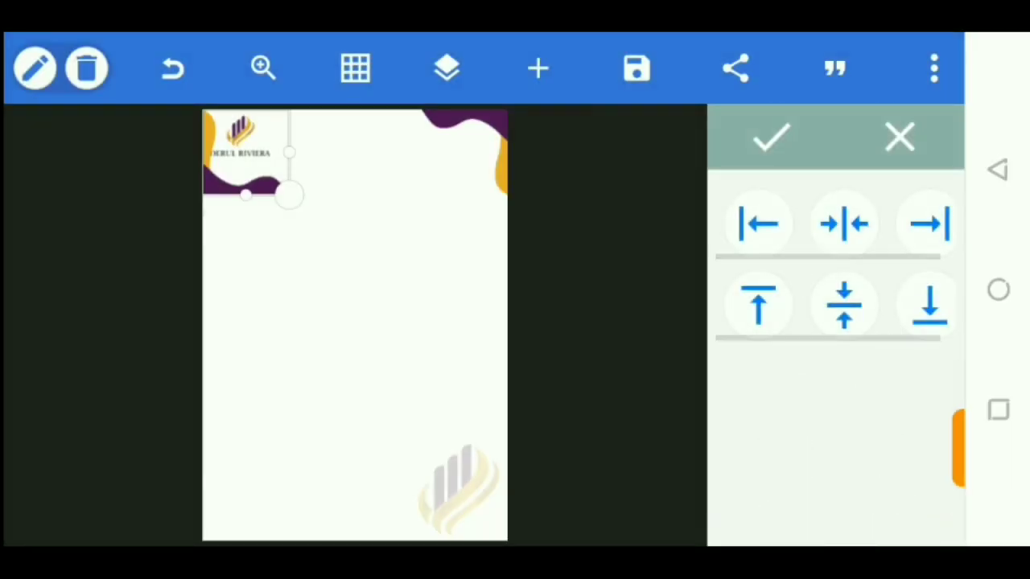
click(929, 305)
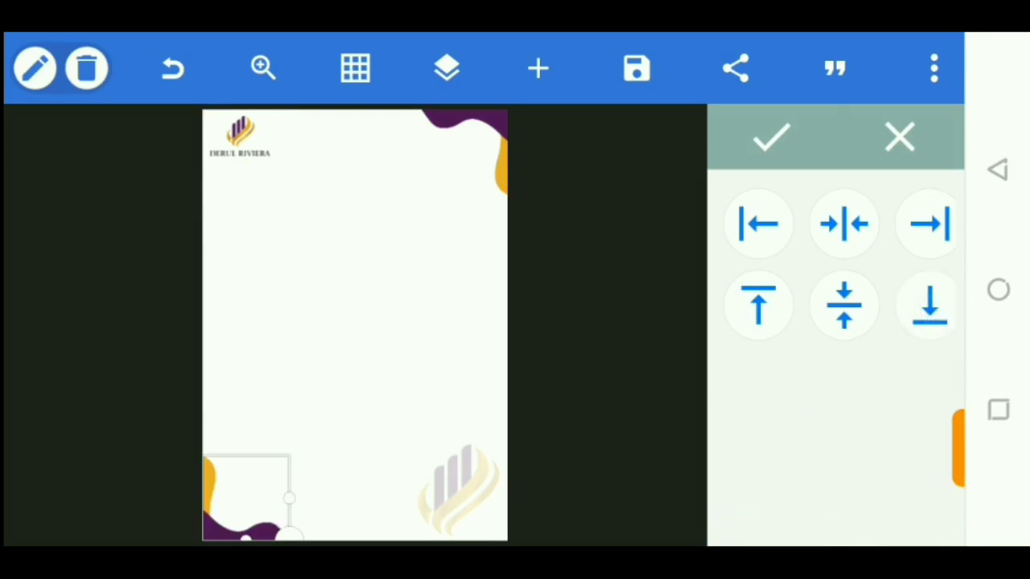
click(782, 158)
click(881, 241)
click(759, 294)
drag(883, 328, 779, 328)
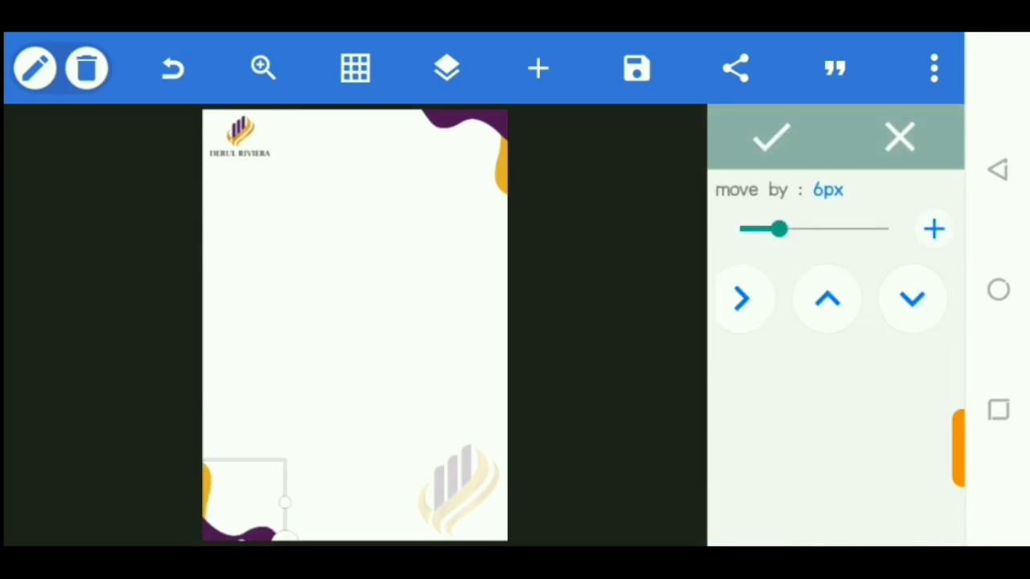
click(771, 136)
Step: Nudge the top-right wave up 6px, then deselect the shapes
drag(242, 498, 411, 203)
click(881, 242)
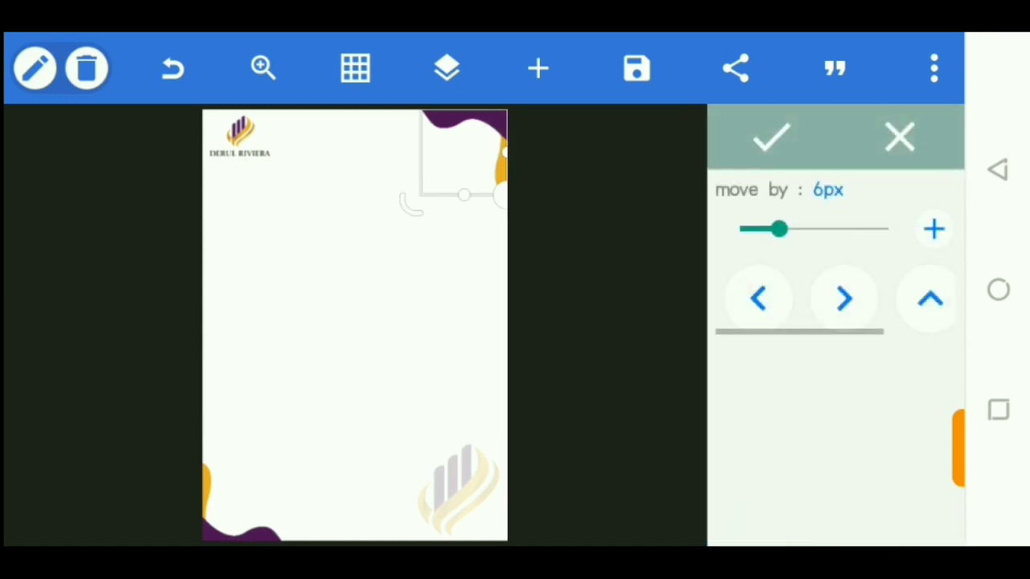
click(930, 298)
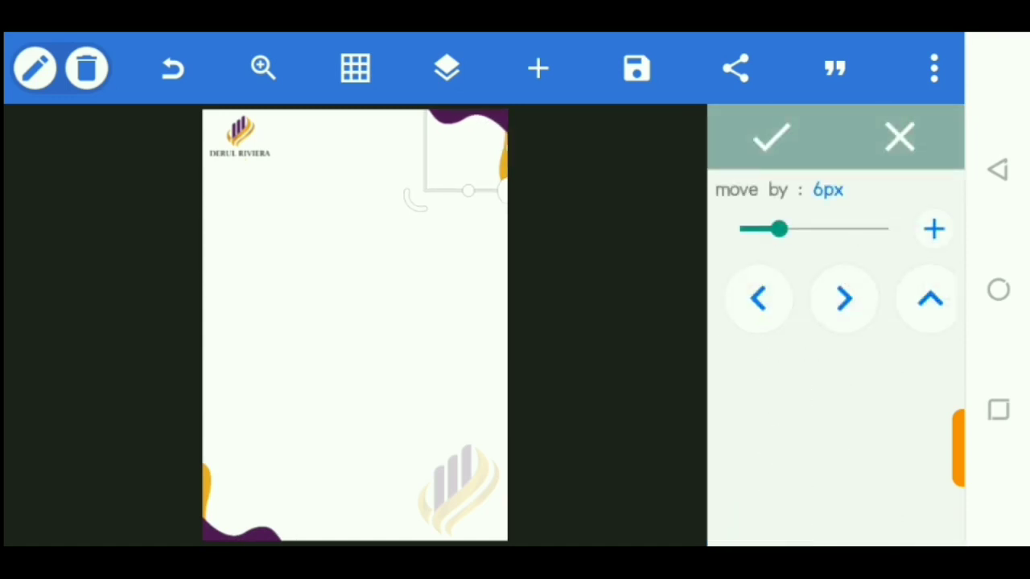
click(771, 137)
click(272, 270)
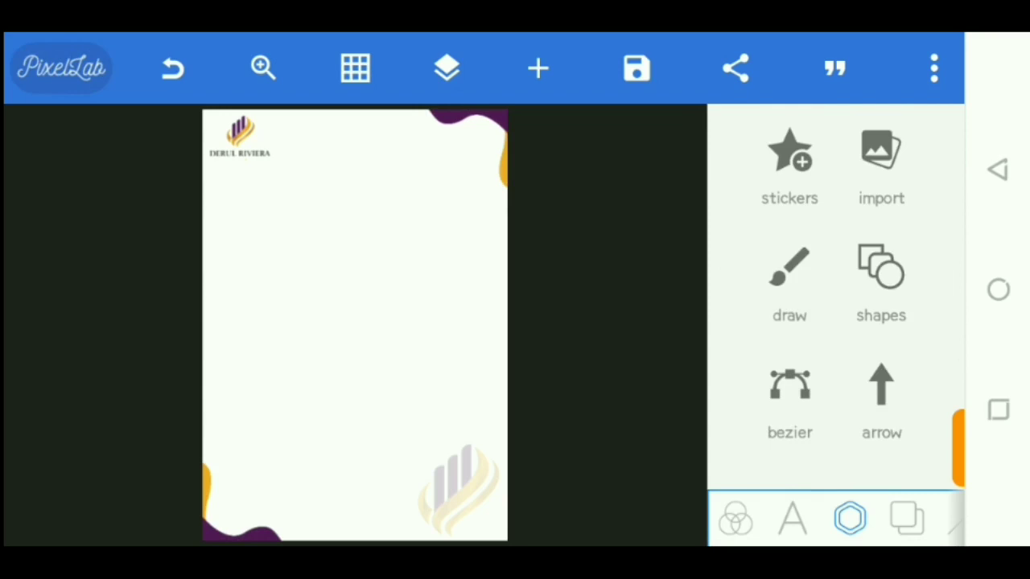
Step: Save the letterhead to the gallery as a custom 2480×3508 JPG image
click(636, 68)
click(706, 166)
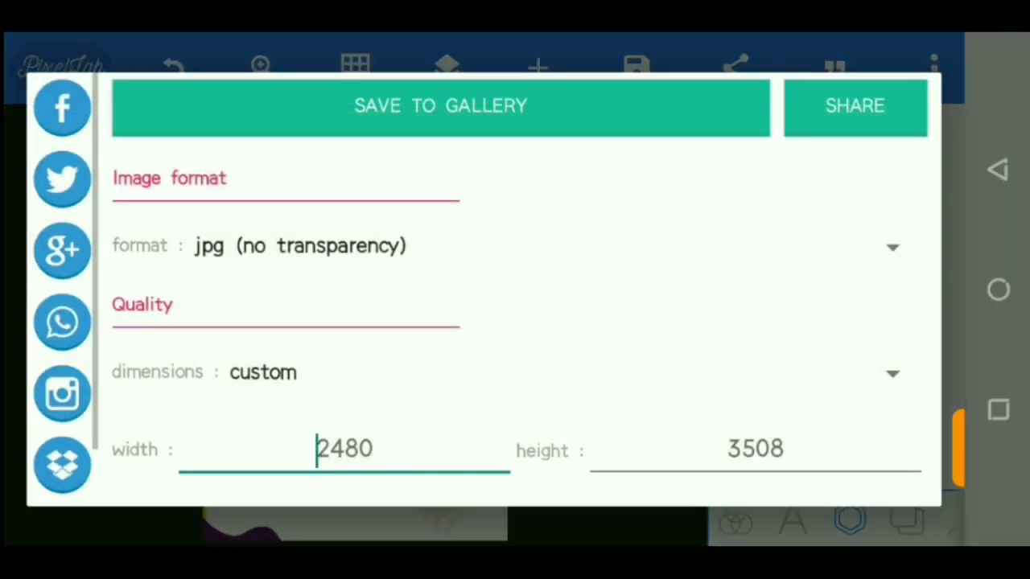
click(770, 361)
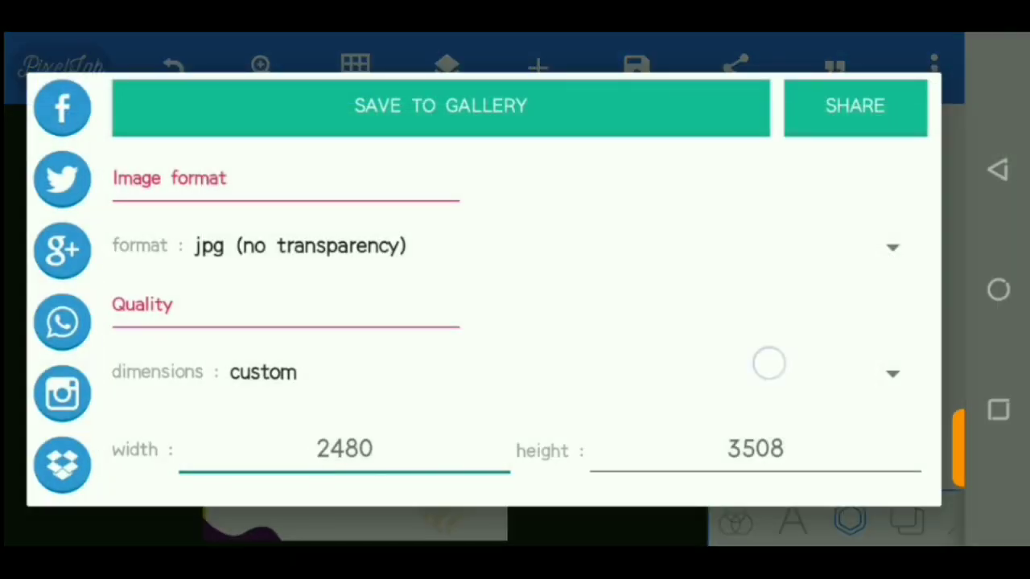
click(781, 247)
click(288, 113)
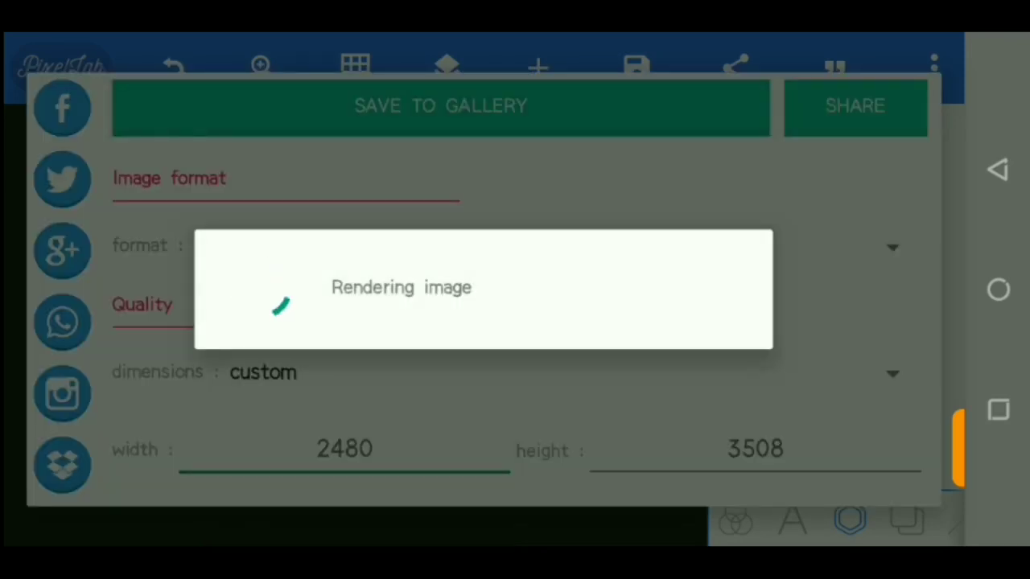